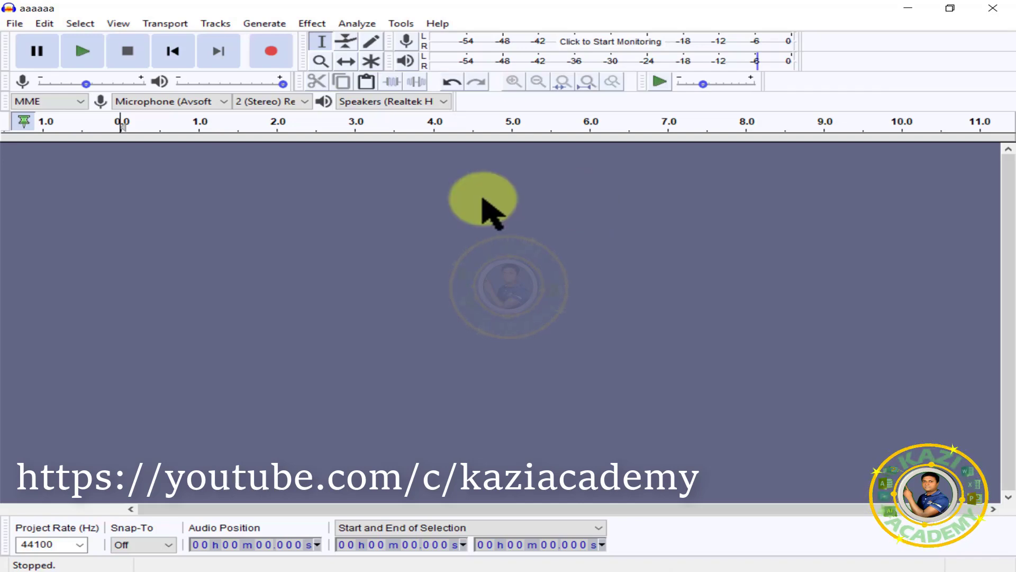
Import aaaaaa.wav from New folder on the Video (E:) drive into the empty project
{"action": "left_click", "coordinate": [15, 24]}
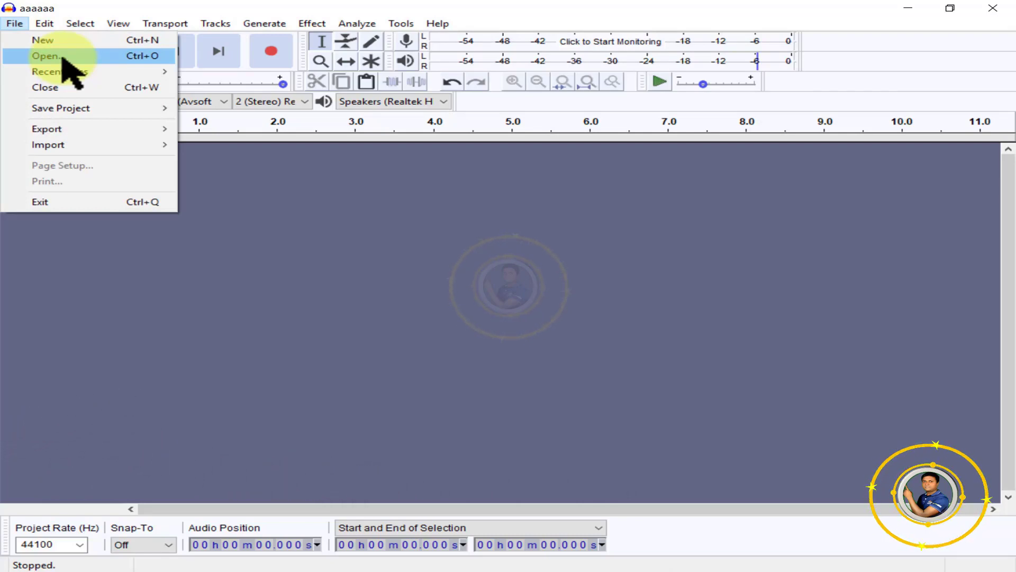
{"action": "left_click", "coordinate": [442, 295]}
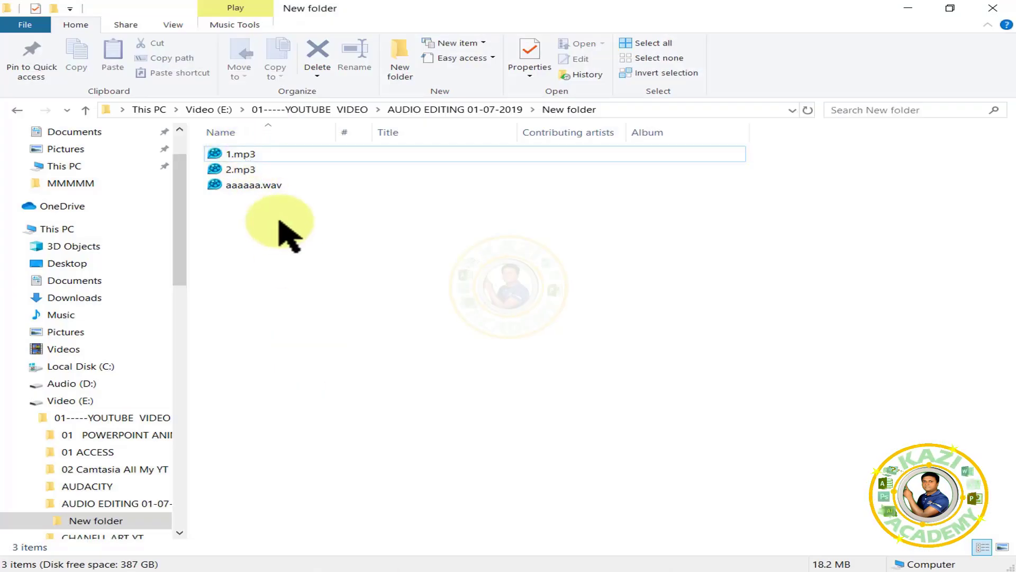
{"action": "left_click_drag", "start_coordinate": [254, 185], "coordinate": [279, 281]}
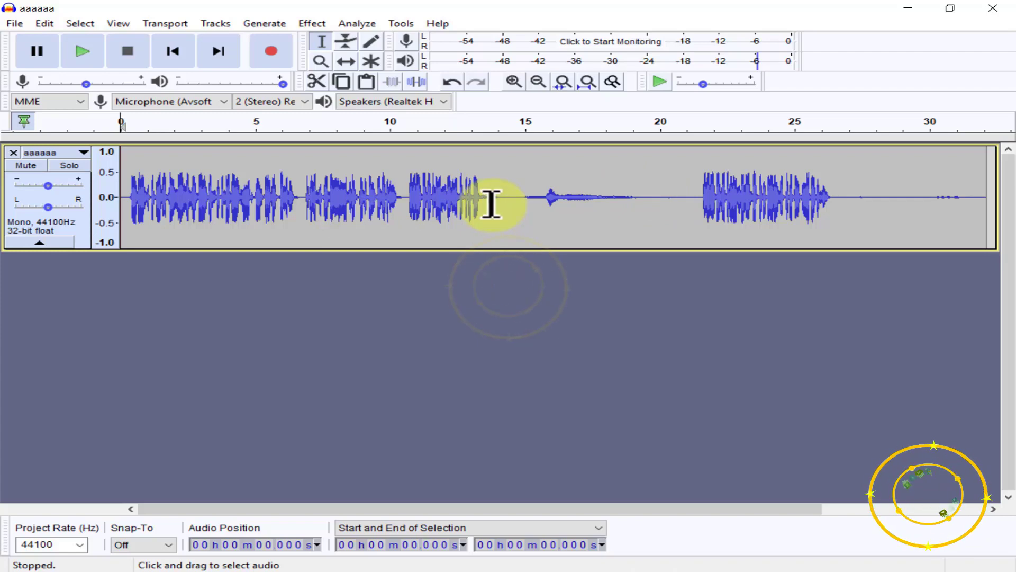
Delete the silence at the start of the track, from 0 to about 0.28 s
{"action": "scroll", "coordinate": [492, 204], "scroll_direction": "up", "scroll_amount": 5, "text": "ctrl"}
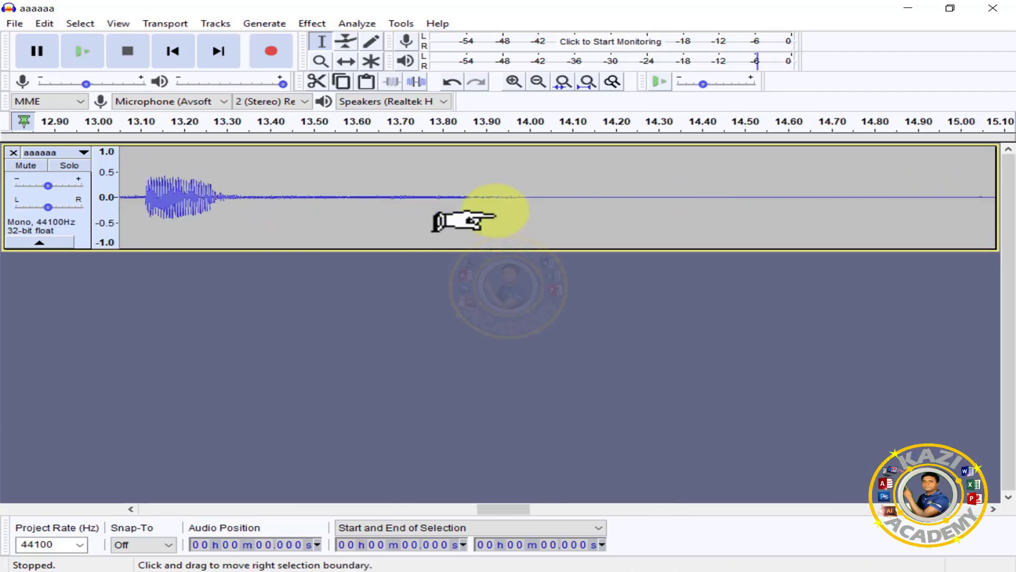
{"action": "scroll", "coordinate": [493, 215], "scroll_direction": "down", "scroll_amount": 1, "text": "ctrl"}
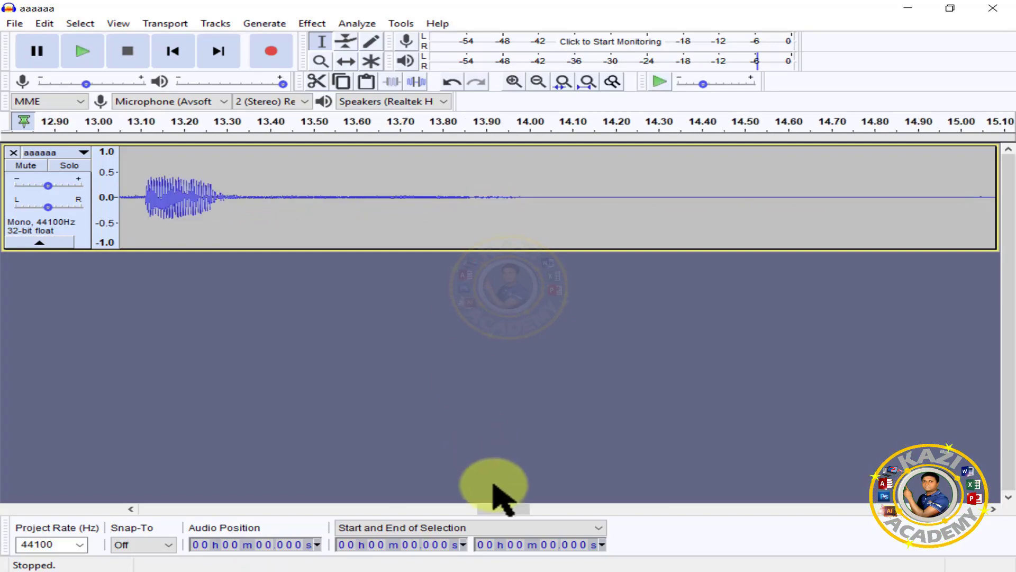
{"action": "left_click_drag", "start_coordinate": [506, 509], "coordinate": [153, 509]}
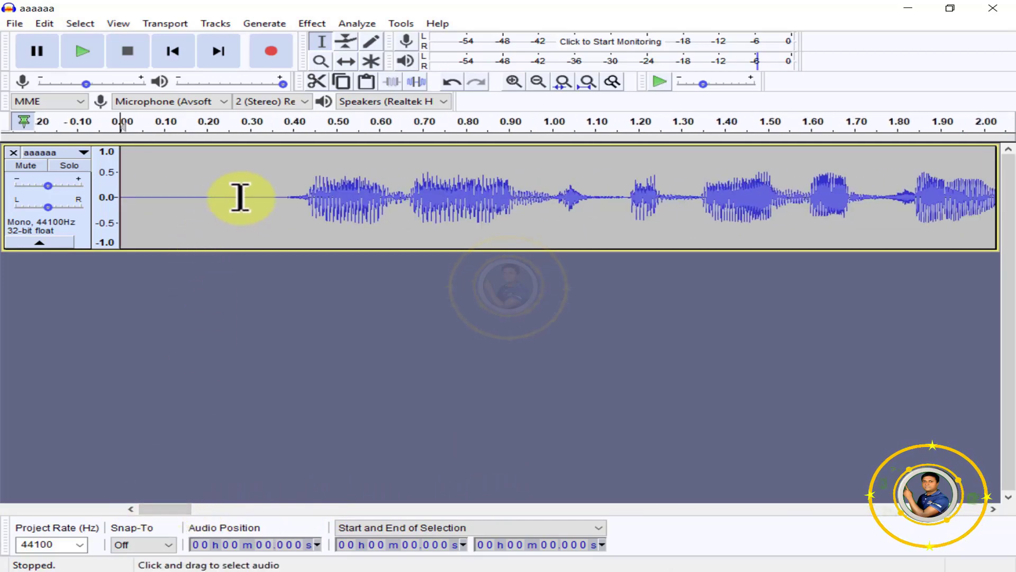
{"action": "left_click_drag", "start_coordinate": [240, 197], "coordinate": [117, 192]}
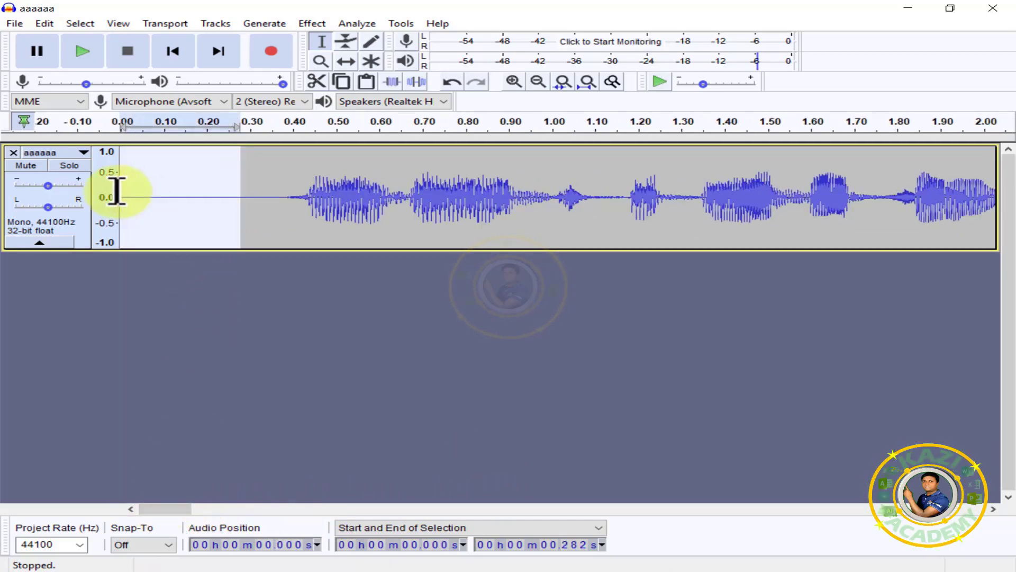
{"action": "key", "text": "Delete"}
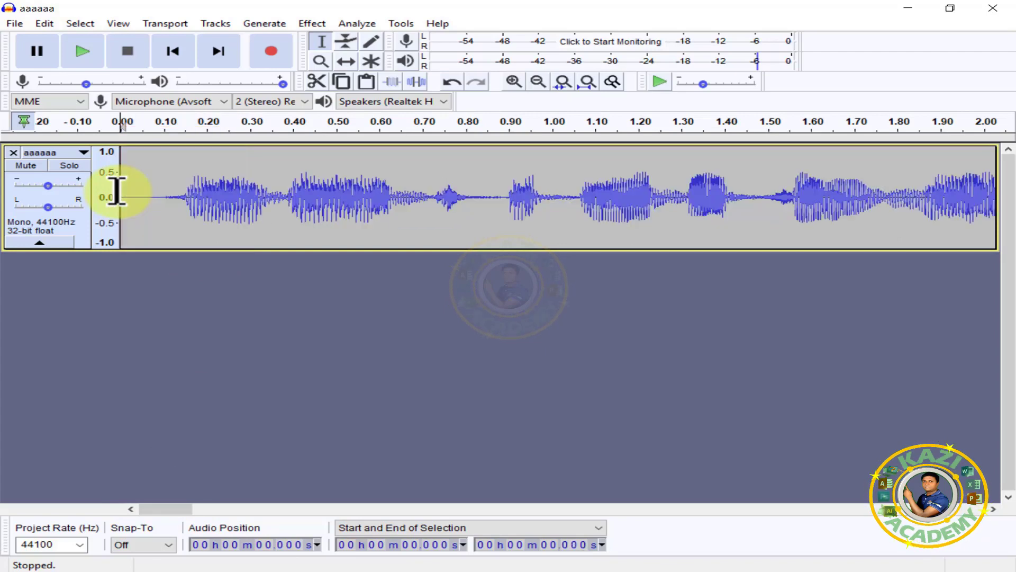
Delete the silent gap between phrases from about 6.30 s to 6.62 s
{"action": "left_click", "coordinate": [994, 509]}
{"action": "left_click", "coordinate": [993, 509]}
{"action": "left_click_drag", "start_coordinate": [993, 508], "coordinate": [994, 509]}
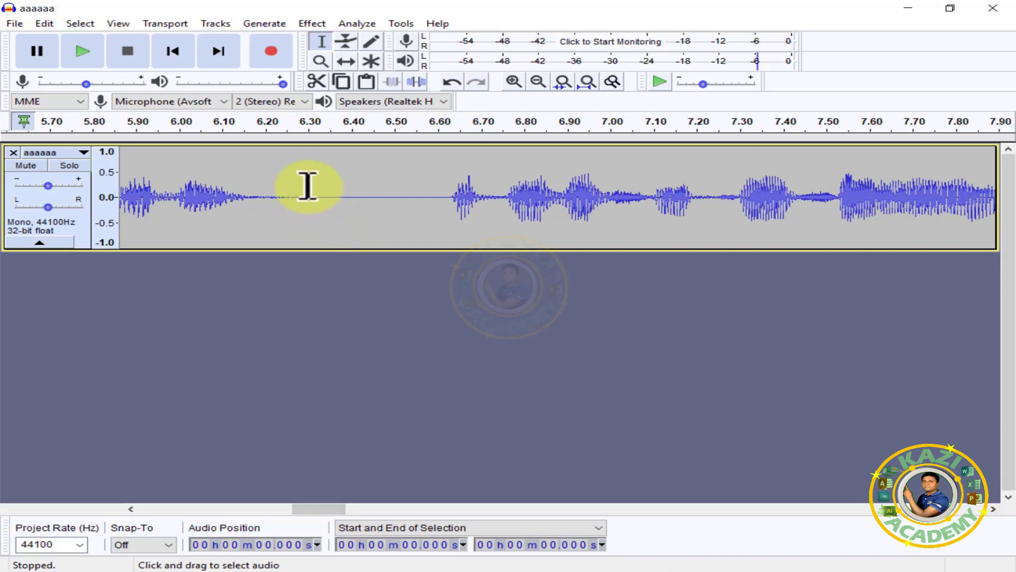
{"action": "left_click_drag", "start_coordinate": [309, 187], "coordinate": [443, 239]}
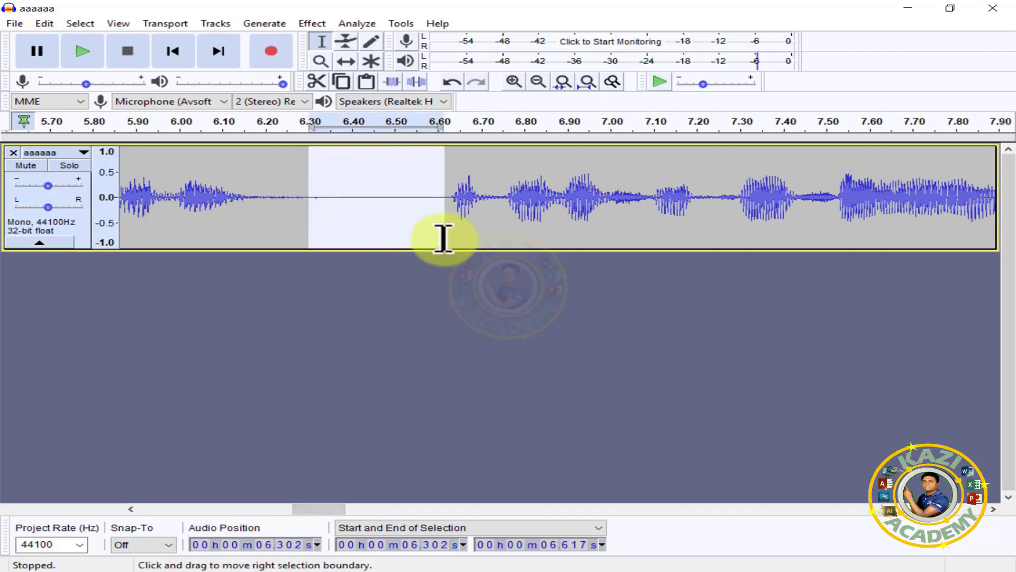
{"action": "key", "text": "Delete"}
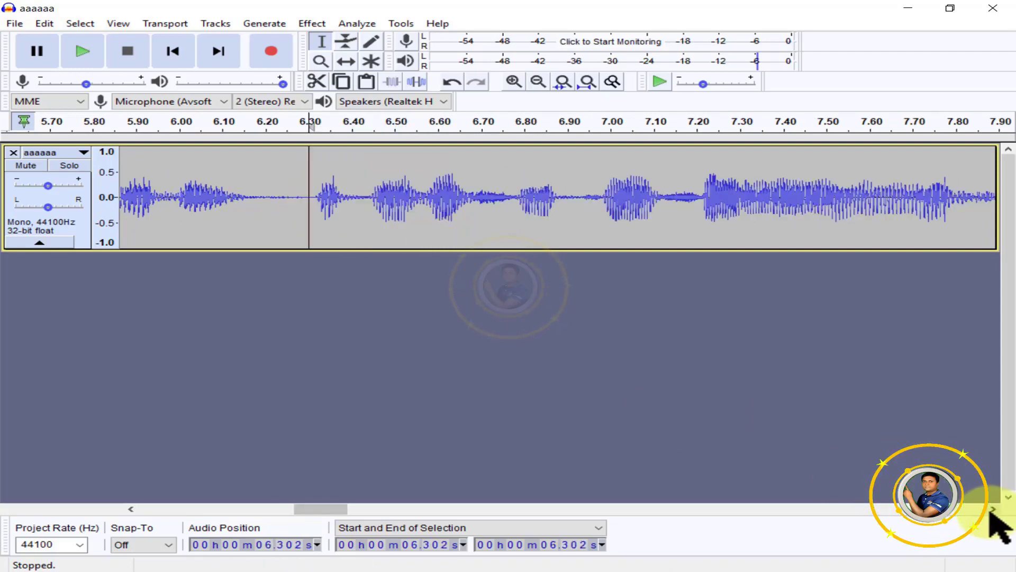
Delete the silent gap between phrases from about 9.84 s to 10.11 s
{"action": "left_click_drag", "start_coordinate": [994, 509], "coordinate": [994, 508]}
{"action": "left_click_drag", "start_coordinate": [461, 188], "coordinate": [572, 229]}
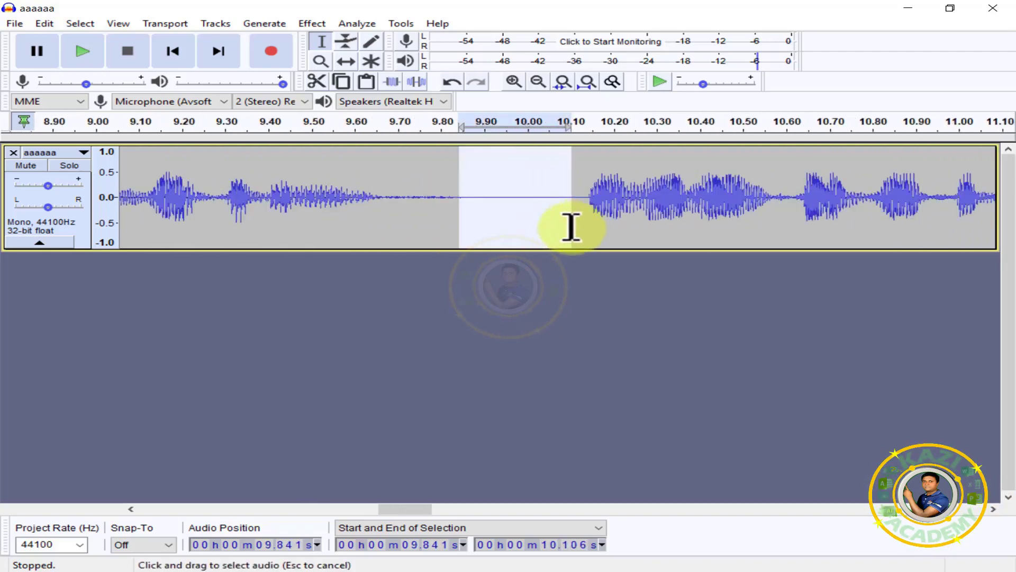
{"action": "key", "text": "Delete"}
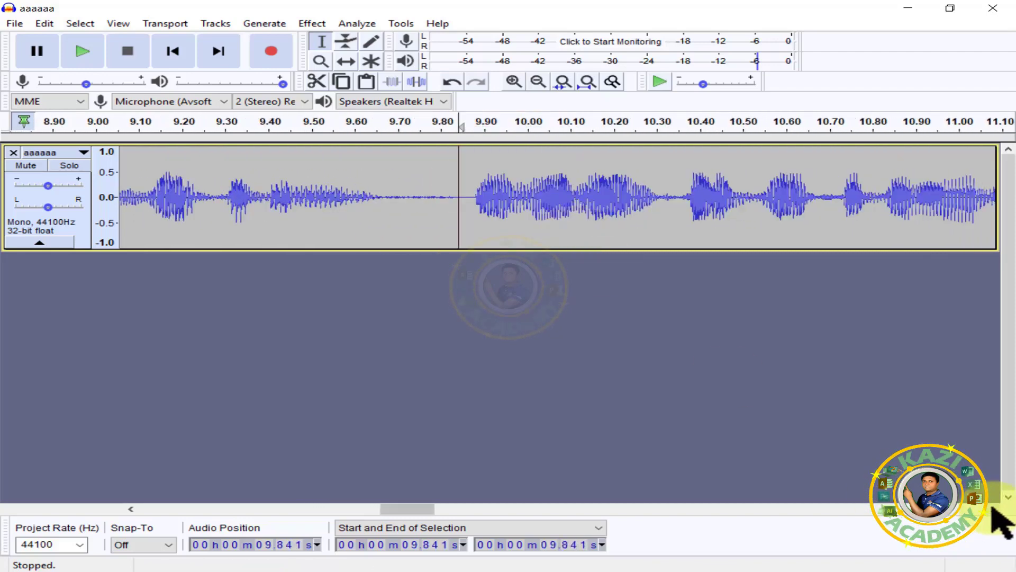
Delete the long stretch of unwanted audio from about 12.48 s to 20.77 s
{"action": "left_click_drag", "start_coordinate": [993, 509], "coordinate": [993, 509]}
{"action": "left_click_drag", "start_coordinate": [529, 195], "coordinate": [728, 197]}
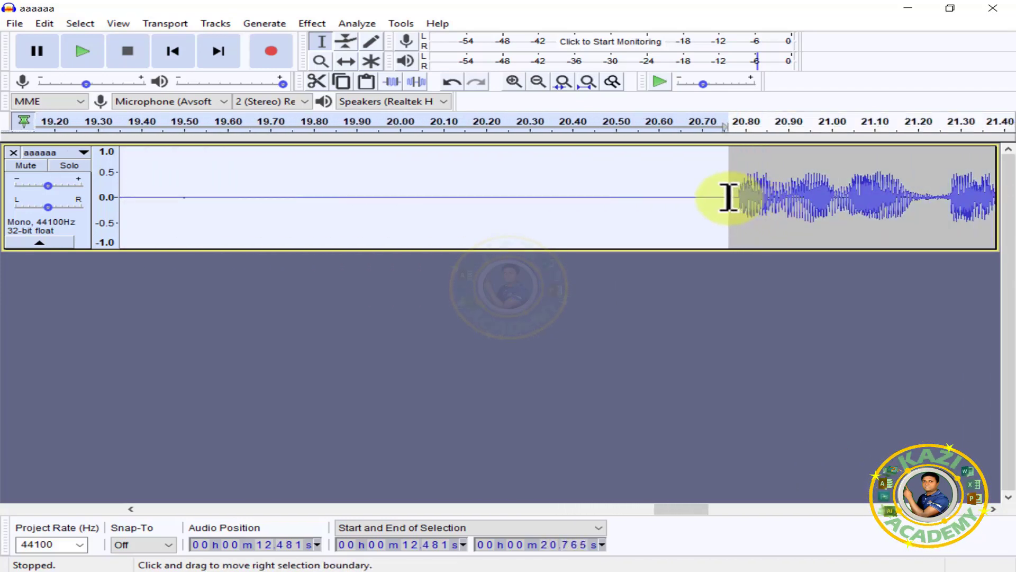
{"action": "key", "text": "Delete"}
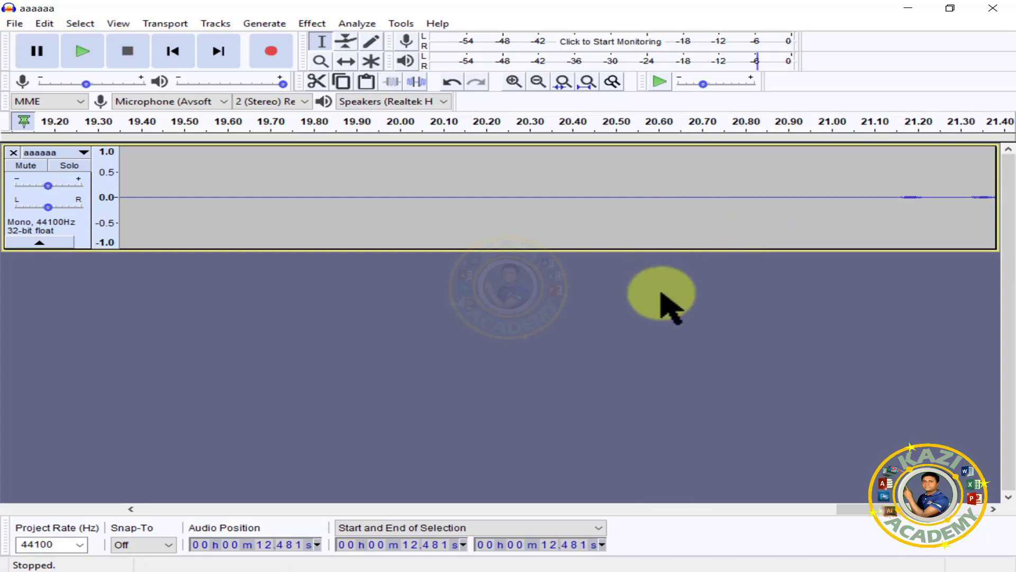
Delete the near-silent tail of the track, from about 17.63 s to the end
{"action": "scroll", "coordinate": [658, 301], "scroll_direction": "down", "scroll_amount": 3}
{"action": "left_click_drag", "start_coordinate": [498, 196], "coordinate": [789, 199]}
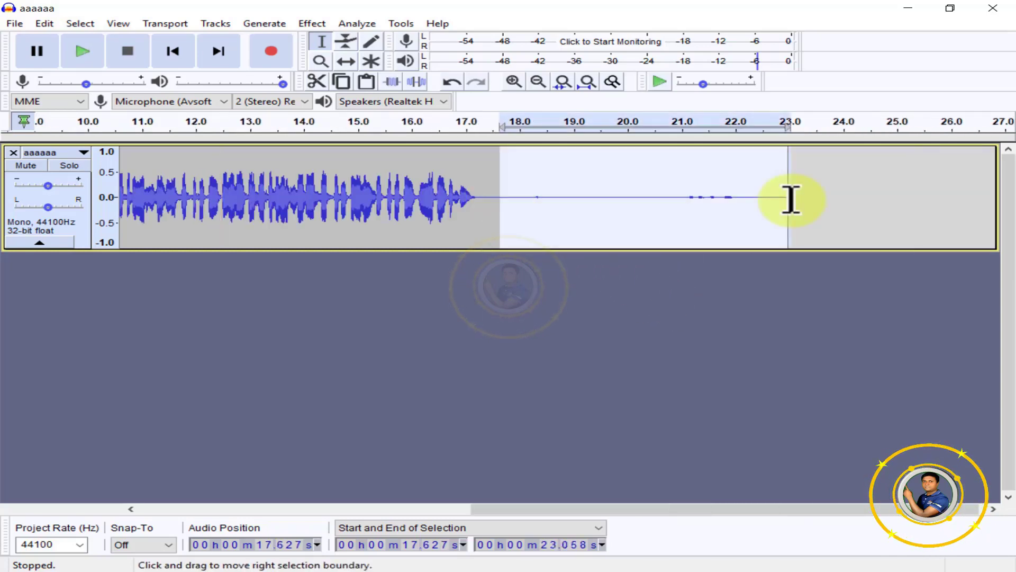
{"action": "key", "text": "Delete"}
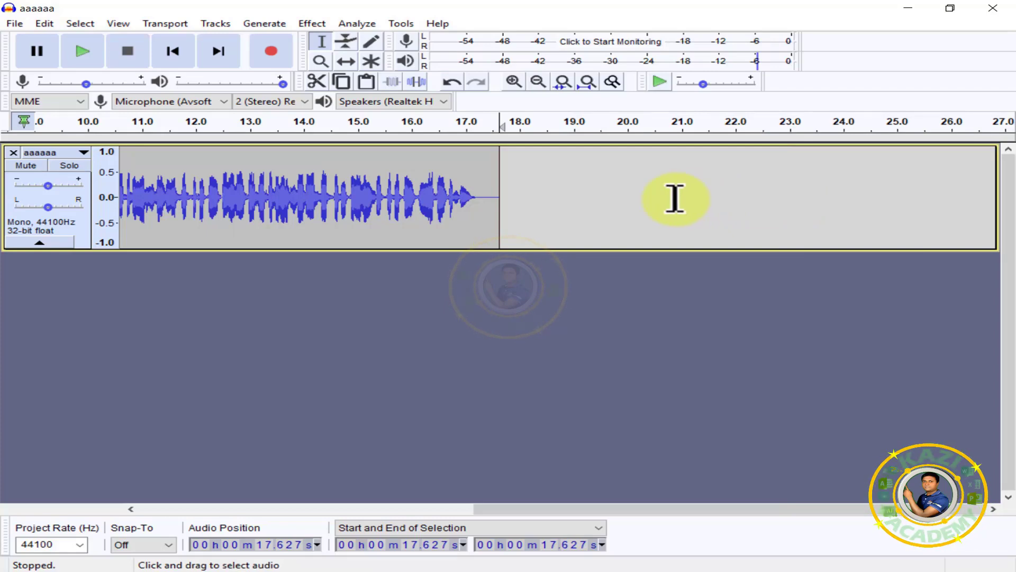
Play back the trimmed track to check the cuts, then stop playback
{"action": "left_click_drag", "start_coordinate": [603, 509], "coordinate": [243, 508]}
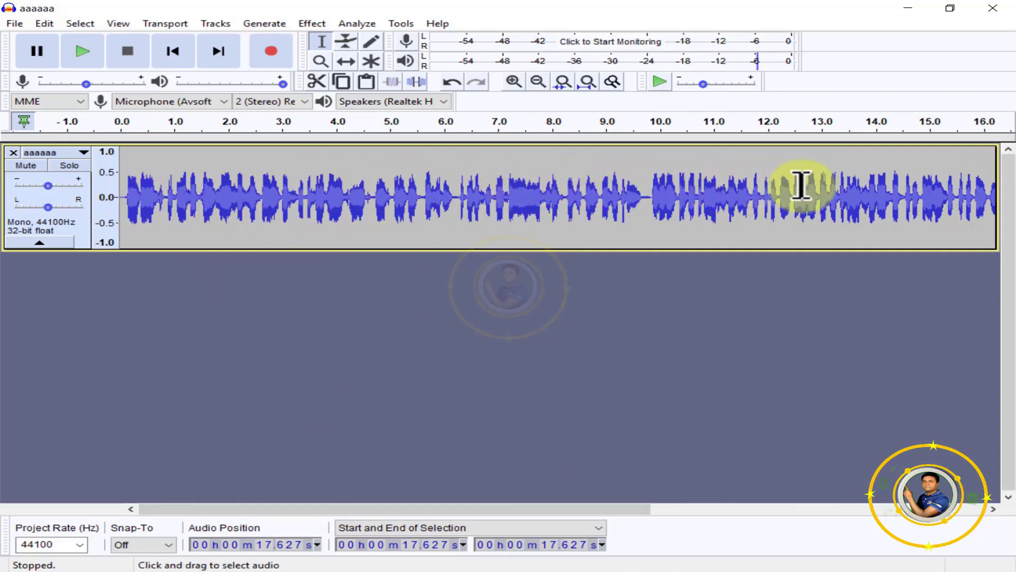
{"action": "left_click", "coordinate": [82, 52]}
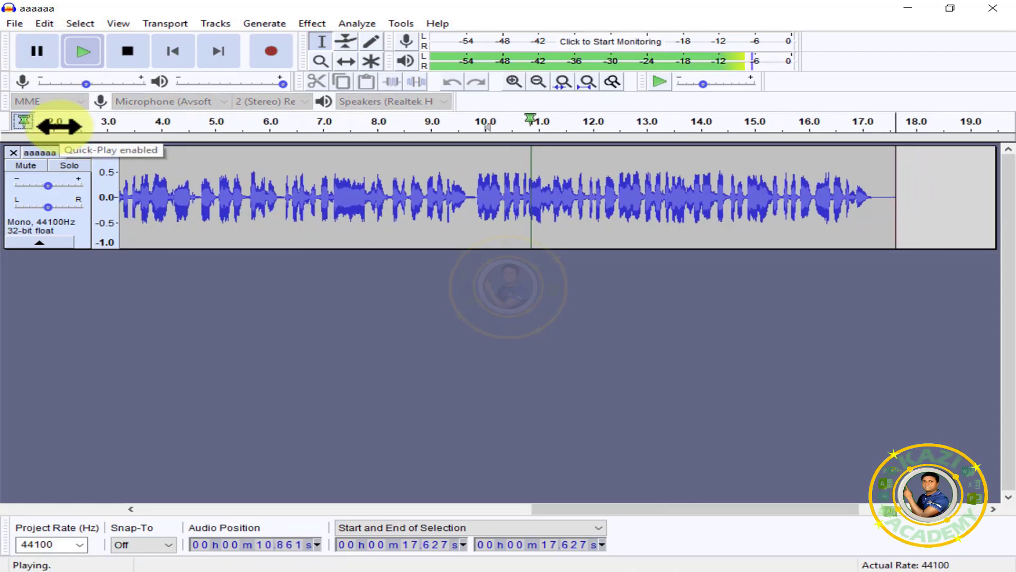
{"action": "left_click", "coordinate": [127, 51]}
{"action": "key", "text": "space"}
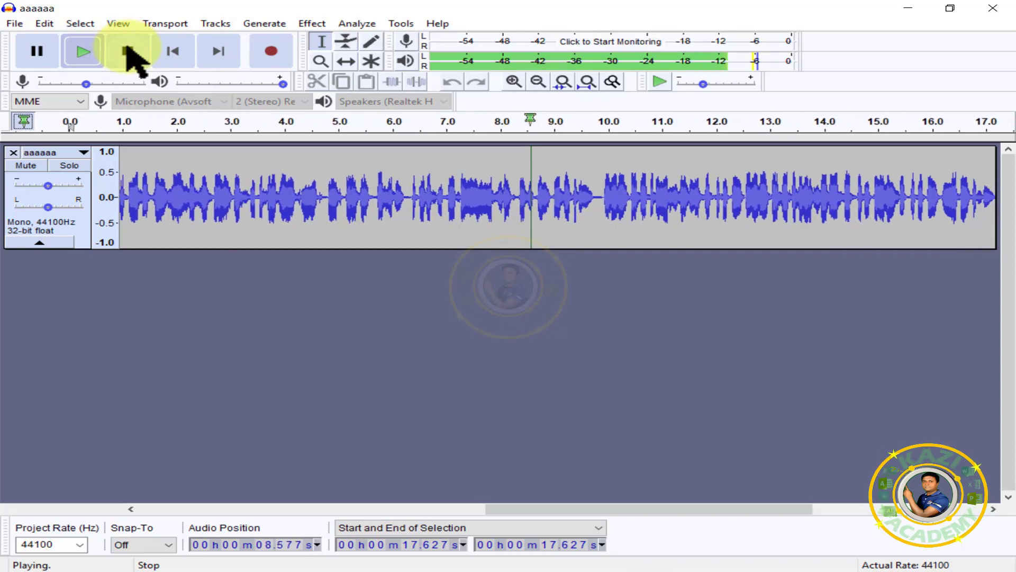
{"action": "left_click", "coordinate": [127, 51]}
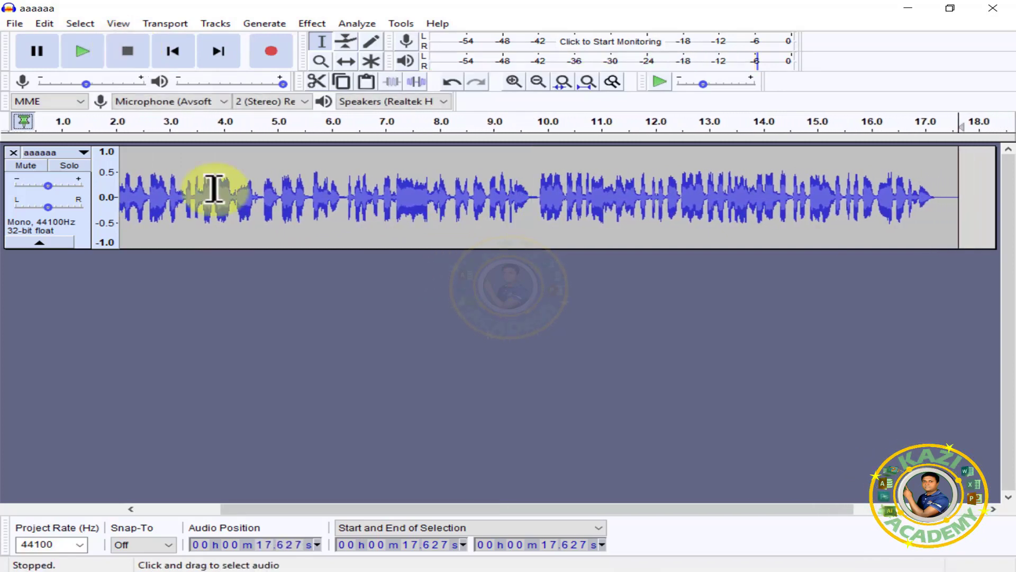
Select the whole track and capture its noise profile with the Noise Reduction effect
{"action": "left_click", "coordinate": [360, 196]}
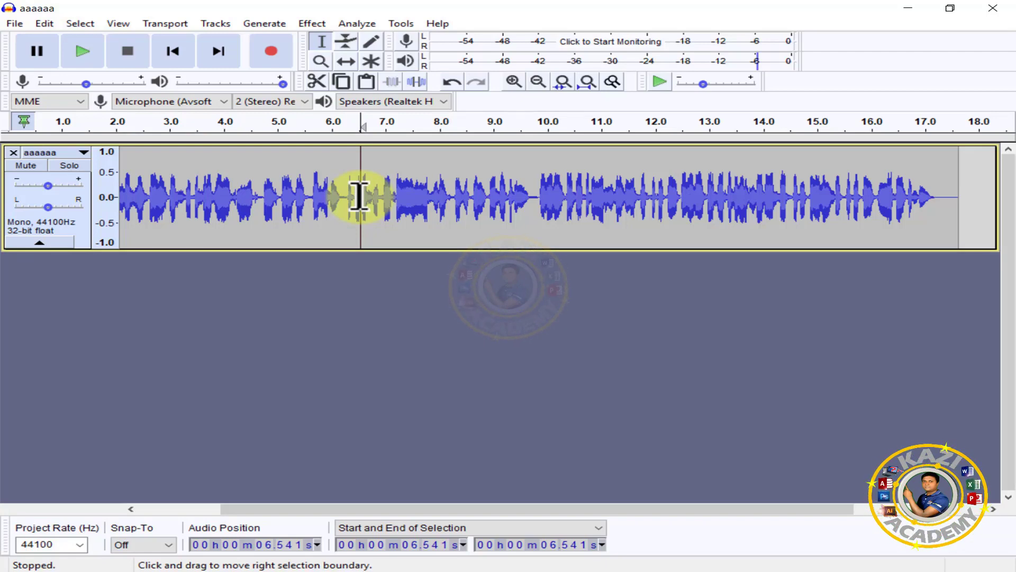
{"action": "key", "text": "ctrl+a"}
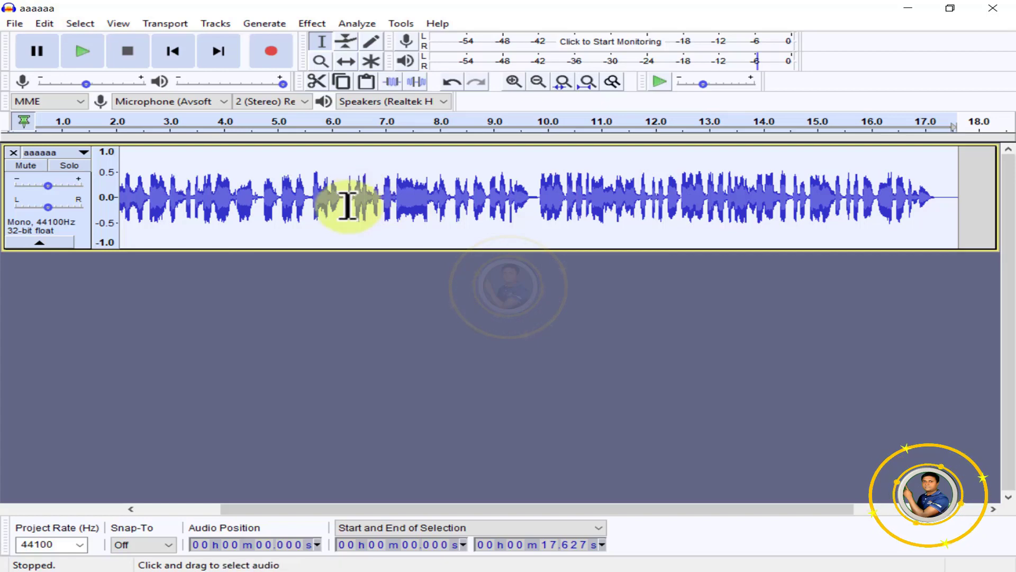
{"action": "left_click", "coordinate": [312, 23]}
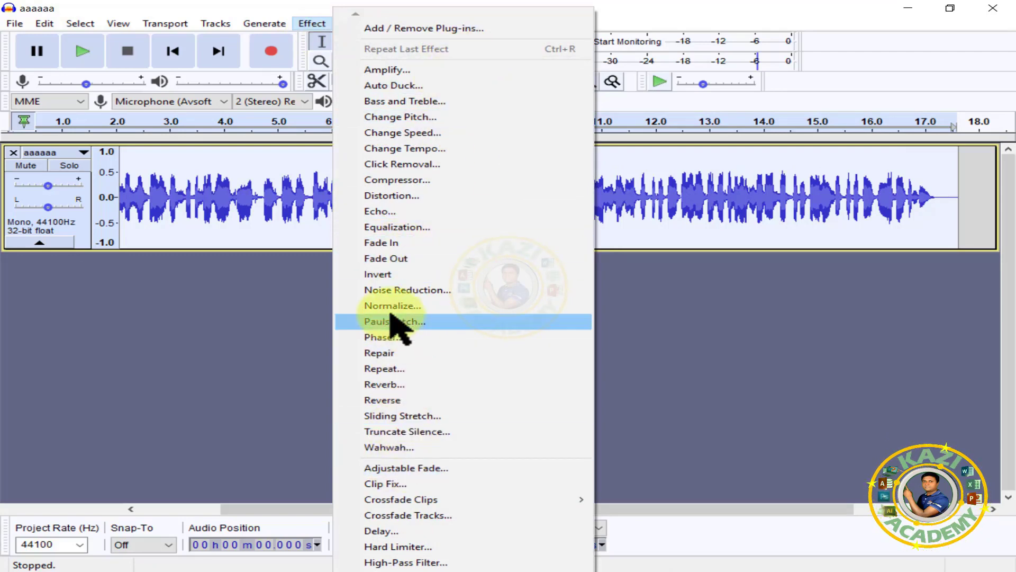
{"action": "left_click", "coordinate": [454, 295]}
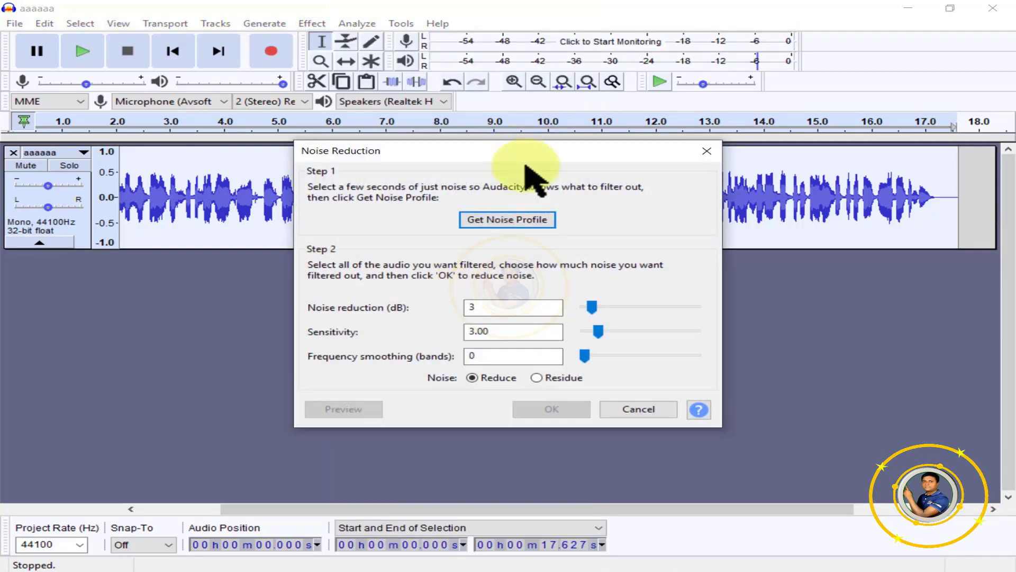
{"action": "left_click_drag", "start_coordinate": [526, 164], "coordinate": [583, 50]}
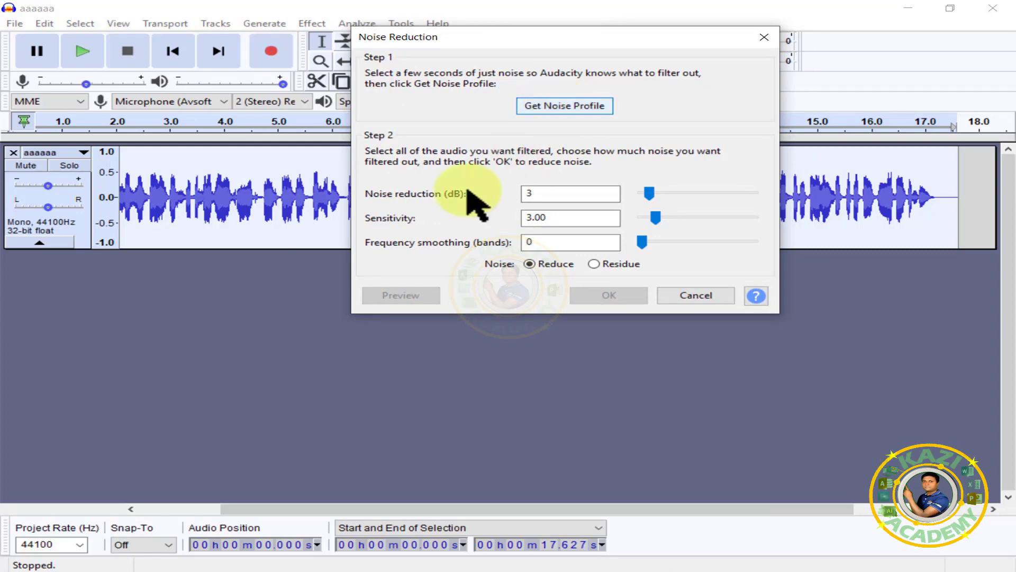
{"action": "type", "text": "3"}
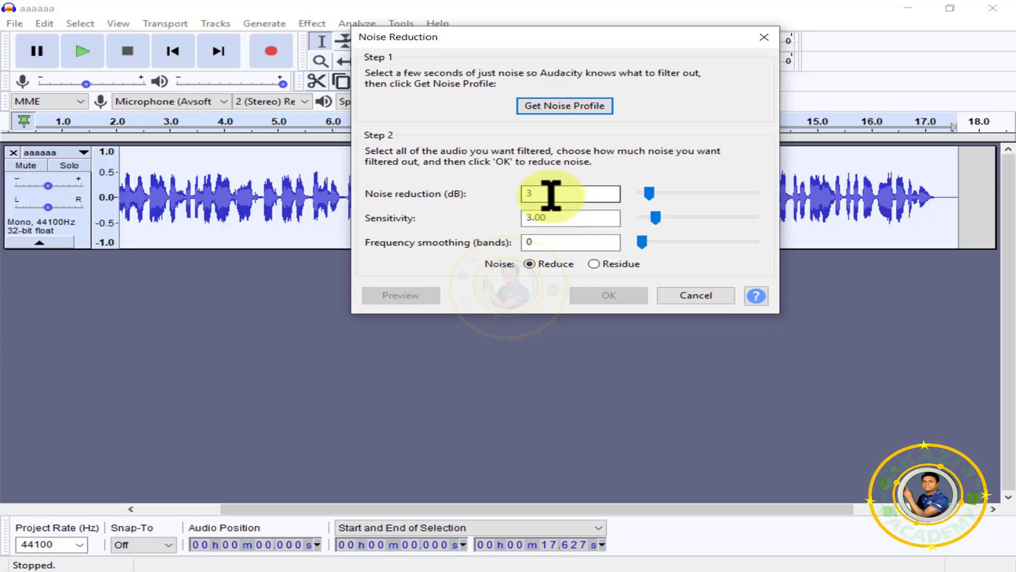
{"action": "left_click", "coordinate": [560, 218]}
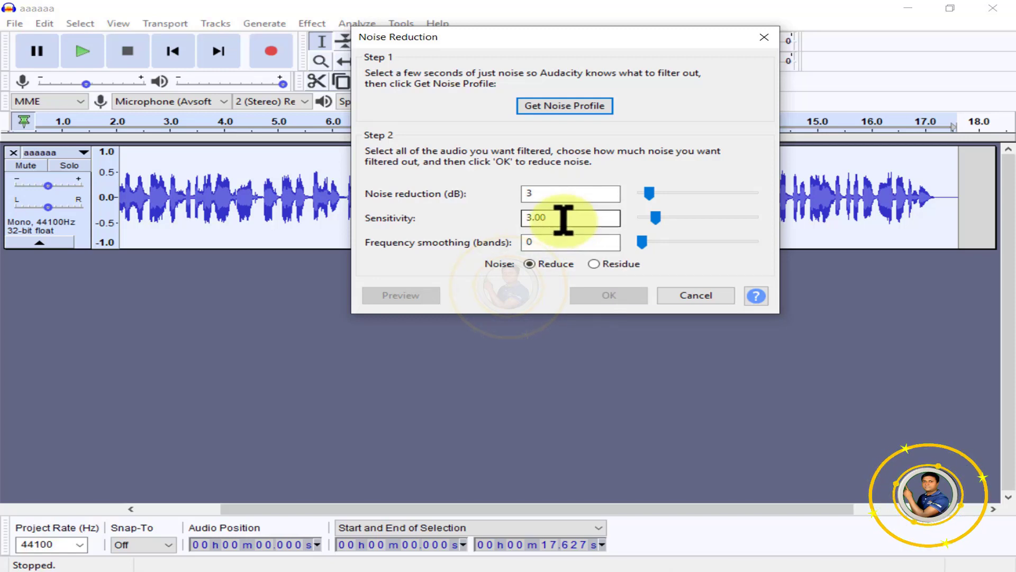
{"action": "left_click", "coordinate": [536, 194]}
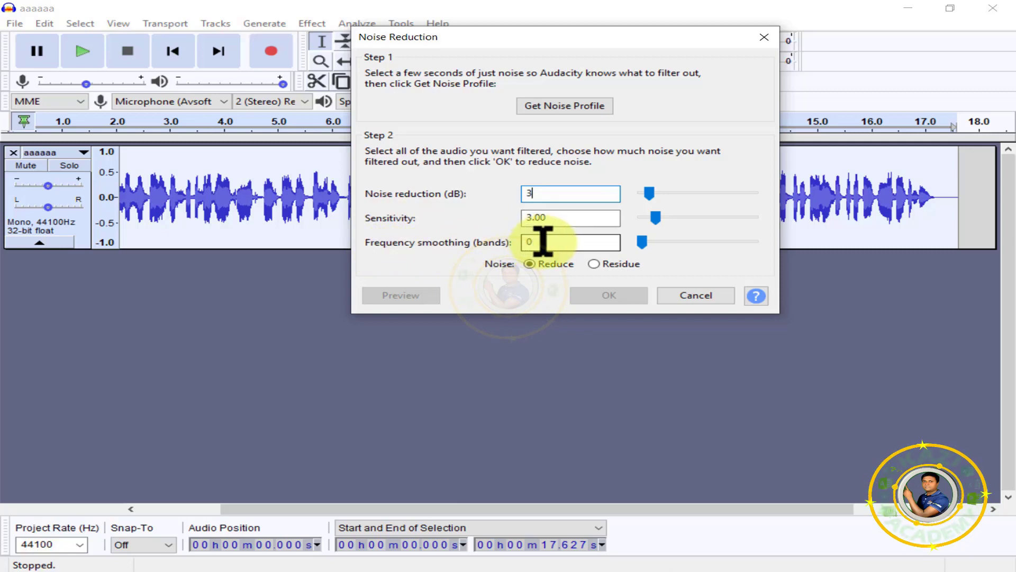
{"action": "left_click", "coordinate": [586, 107]}
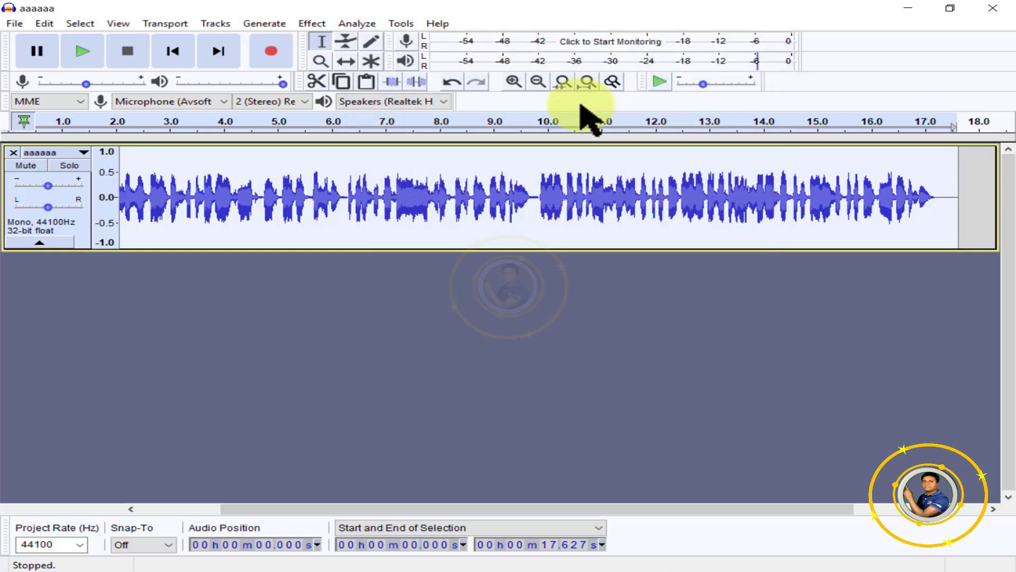
Apply Noise Reduction at 3 dB, sensitivity 3.00 and frequency smoothing 0 to the selected track, and play back part of the result
{"action": "left_click", "coordinate": [311, 23]}
{"action": "left_click", "coordinate": [423, 288]}
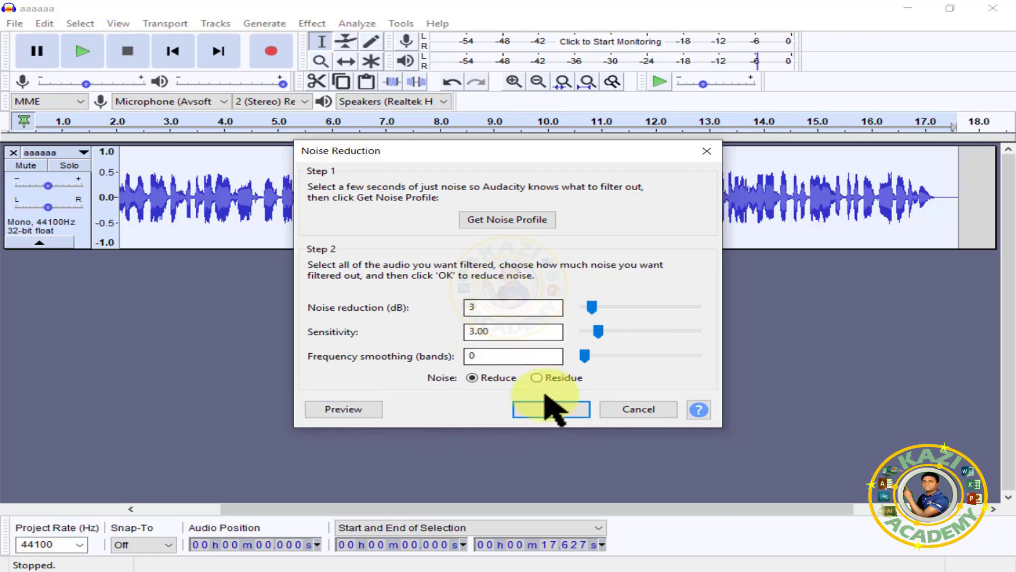
{"action": "left_click", "coordinate": [550, 410]}
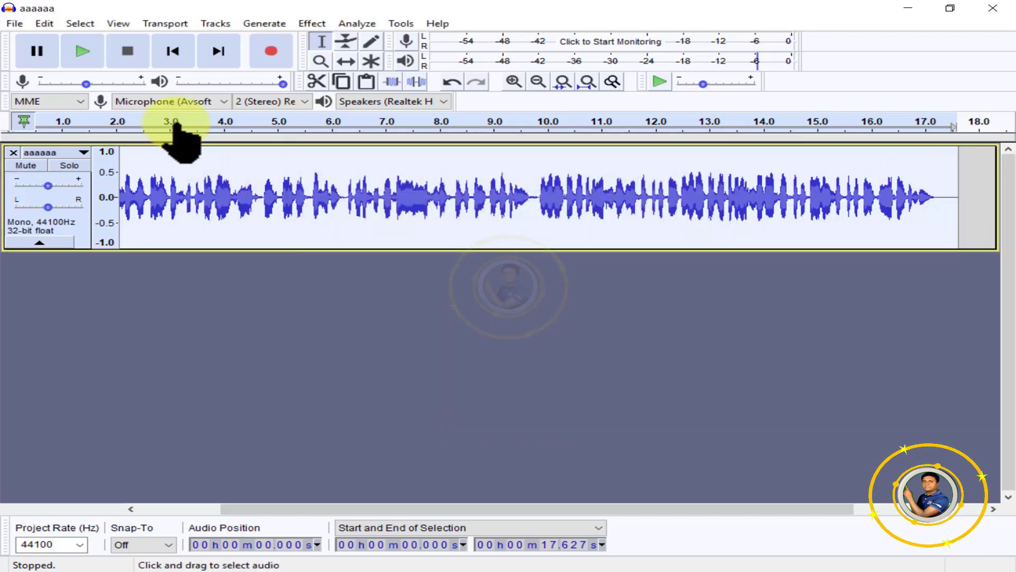
{"action": "left_click", "coordinate": [82, 53]}
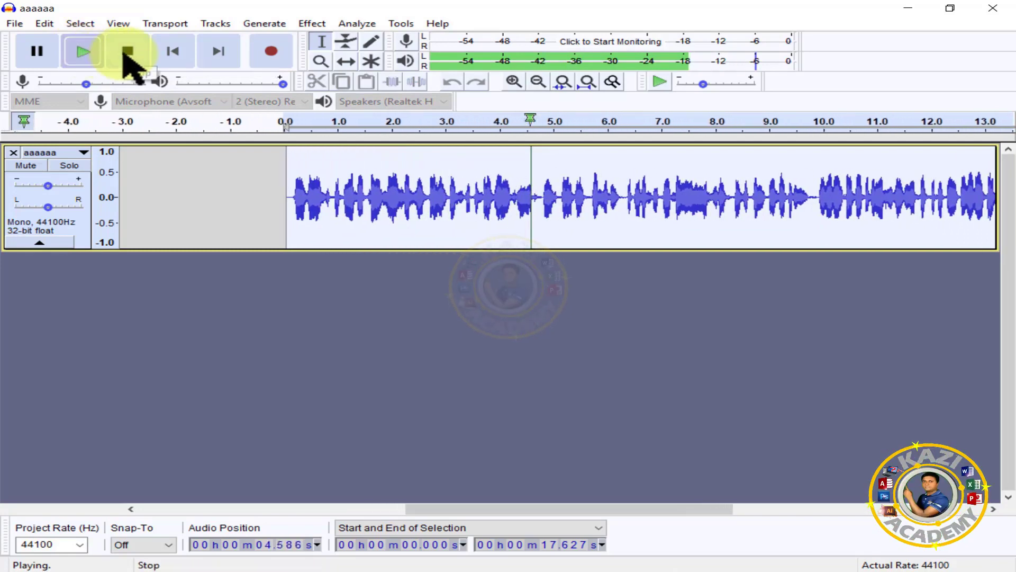
{"action": "left_click", "coordinate": [127, 51]}
Apply the Equalization effect with the 100Hz Rumble curve to the selected voice track, previewing it first
{"action": "left_click", "coordinate": [312, 24]}
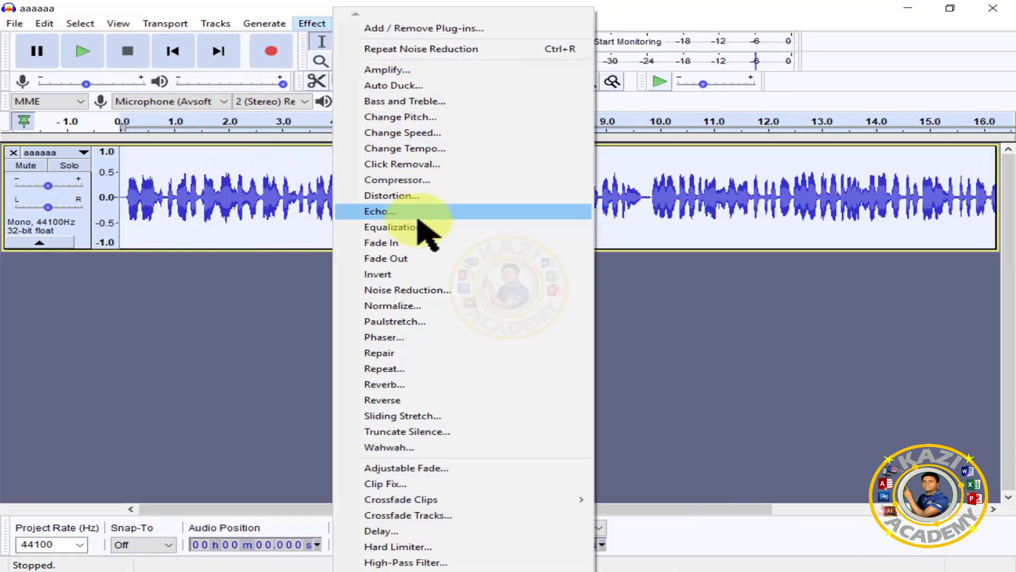
{"action": "left_click", "coordinate": [421, 225]}
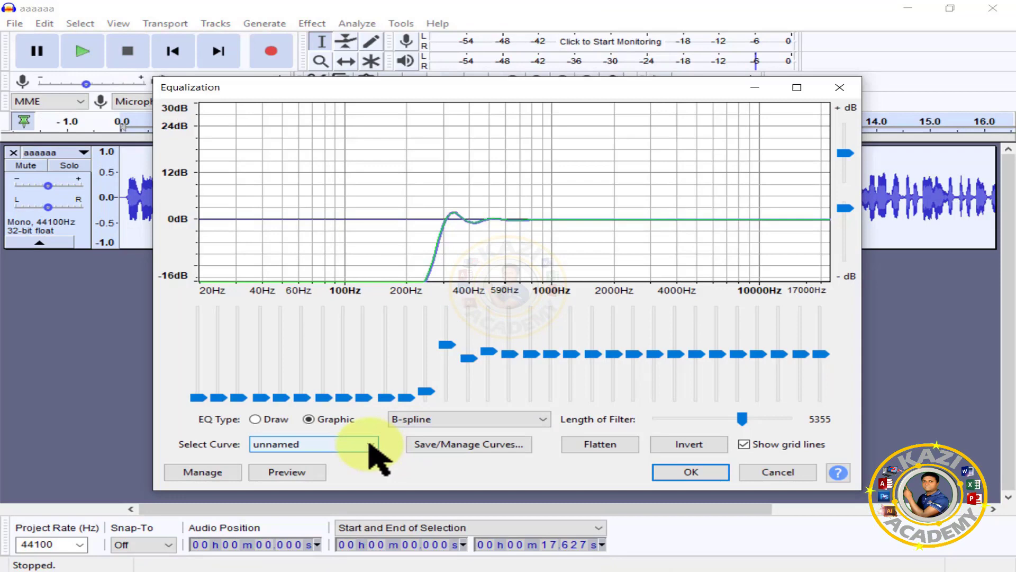
{"action": "left_click", "coordinate": [370, 444]}
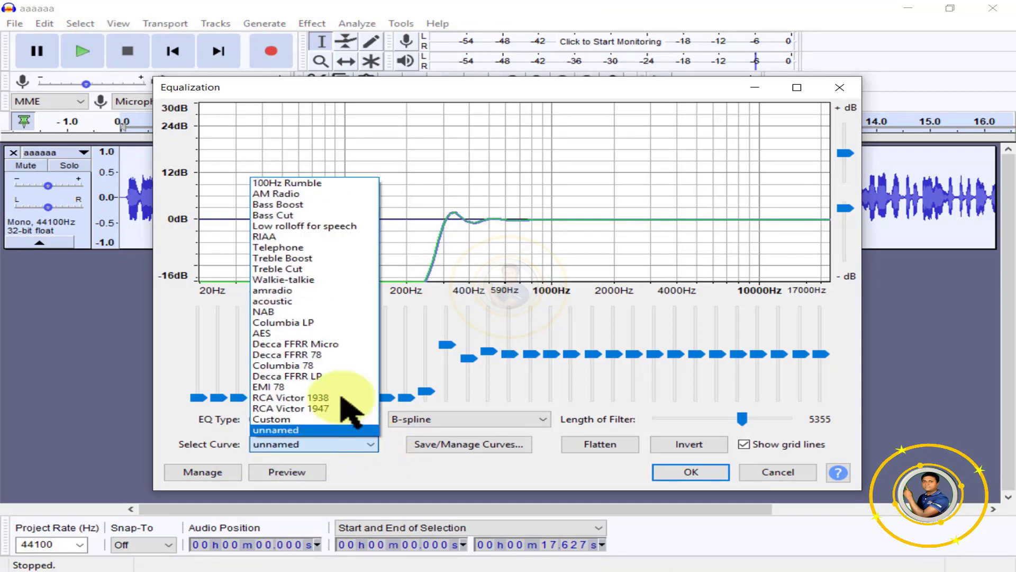
{"action": "left_click", "coordinate": [295, 184]}
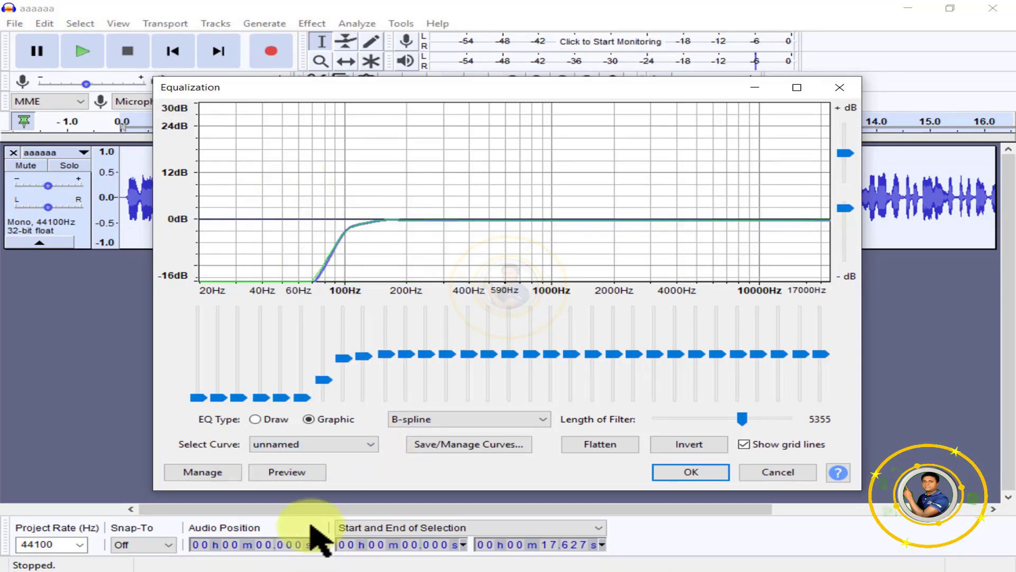
{"action": "left_click", "coordinate": [301, 472]}
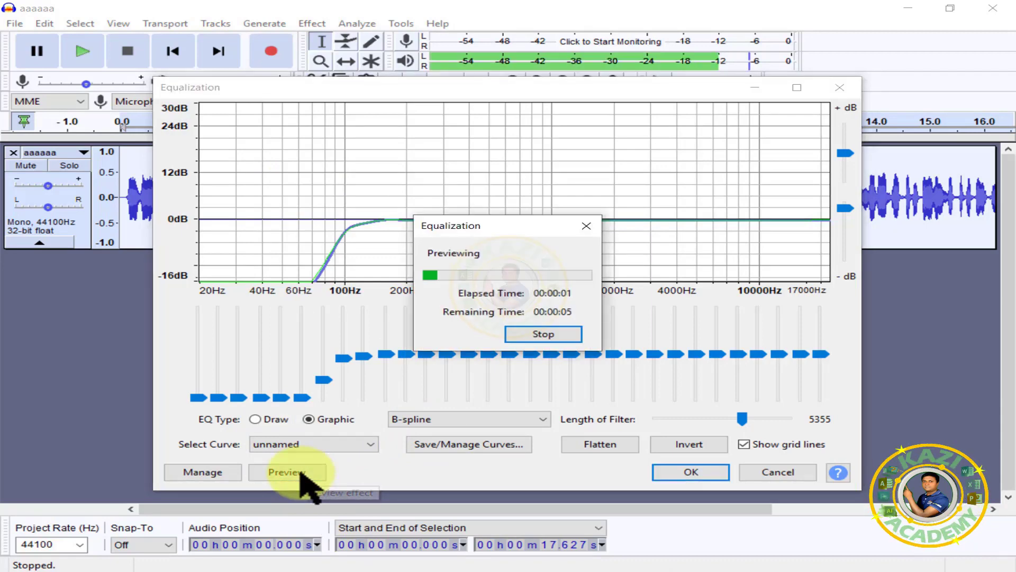
{"action": "left_click", "coordinate": [538, 335]}
{"action": "left_click", "coordinate": [688, 471]}
Apply Equalization with the AM Radio curve to the selected voice track after a short preview
{"action": "left_click", "coordinate": [312, 24]}
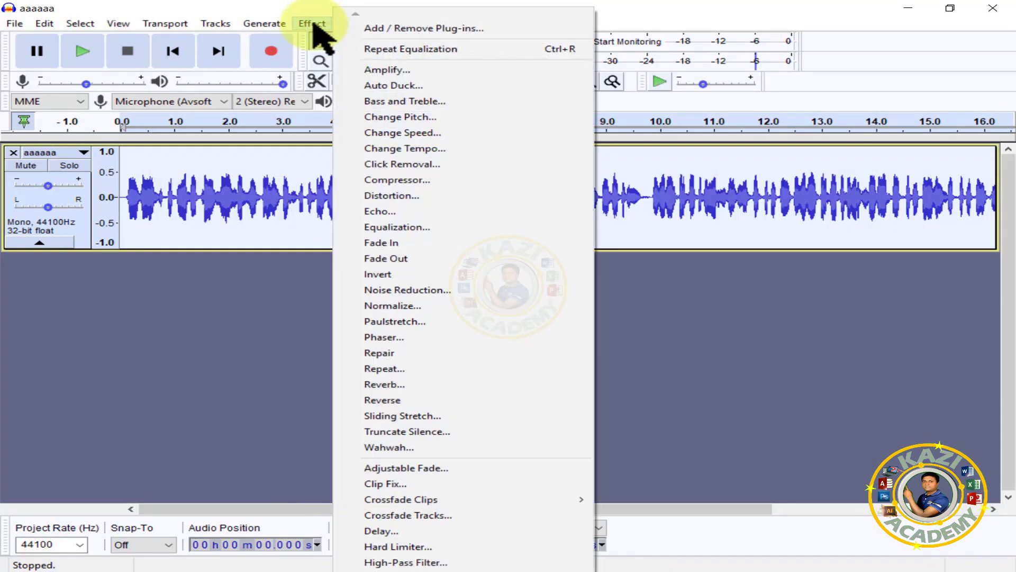
{"action": "left_click", "coordinate": [418, 225]}
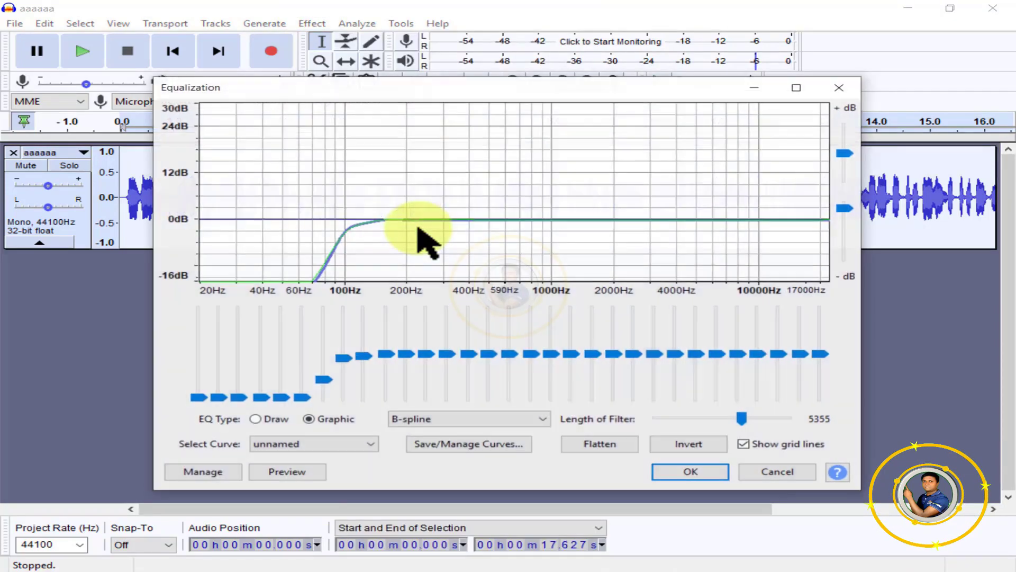
{"action": "left_click", "coordinate": [355, 447]}
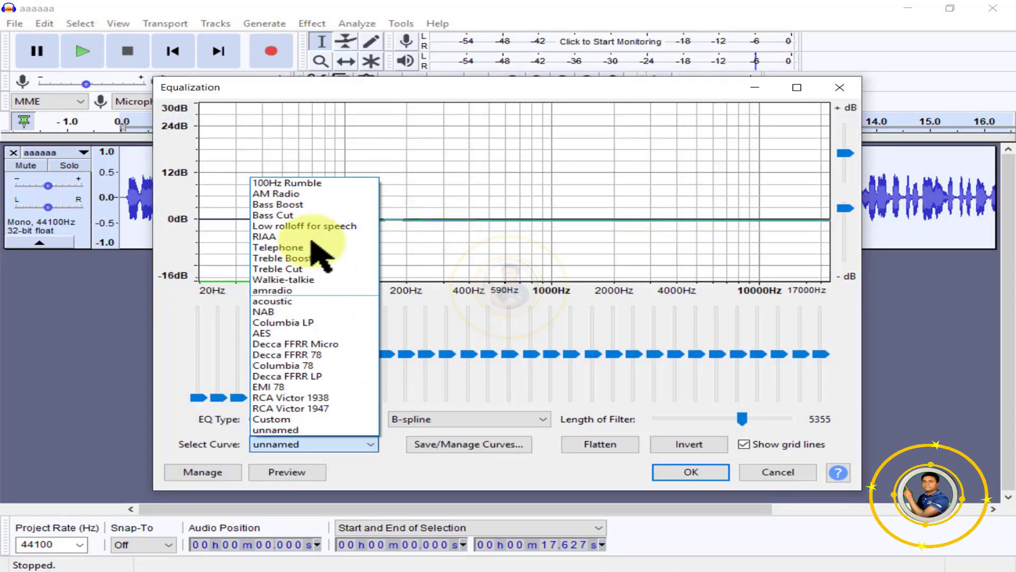
{"action": "left_click", "coordinate": [313, 193]}
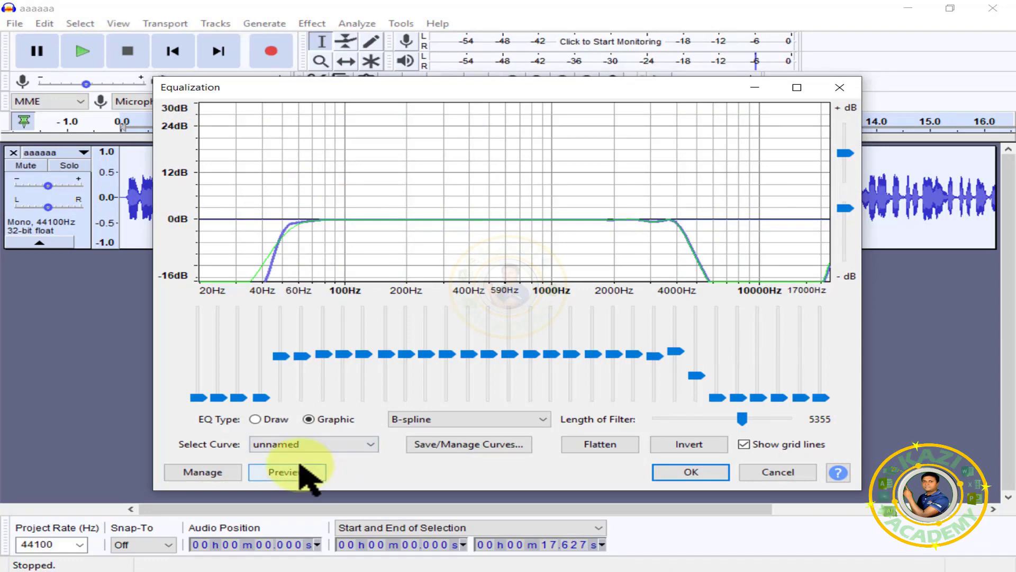
{"action": "left_click", "coordinate": [302, 471]}
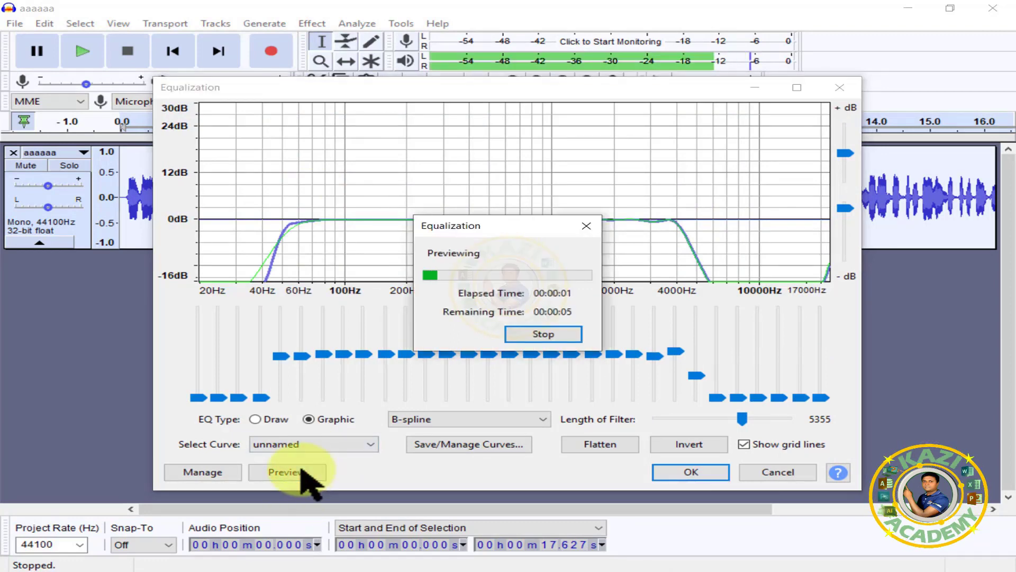
{"action": "left_click", "coordinate": [535, 339]}
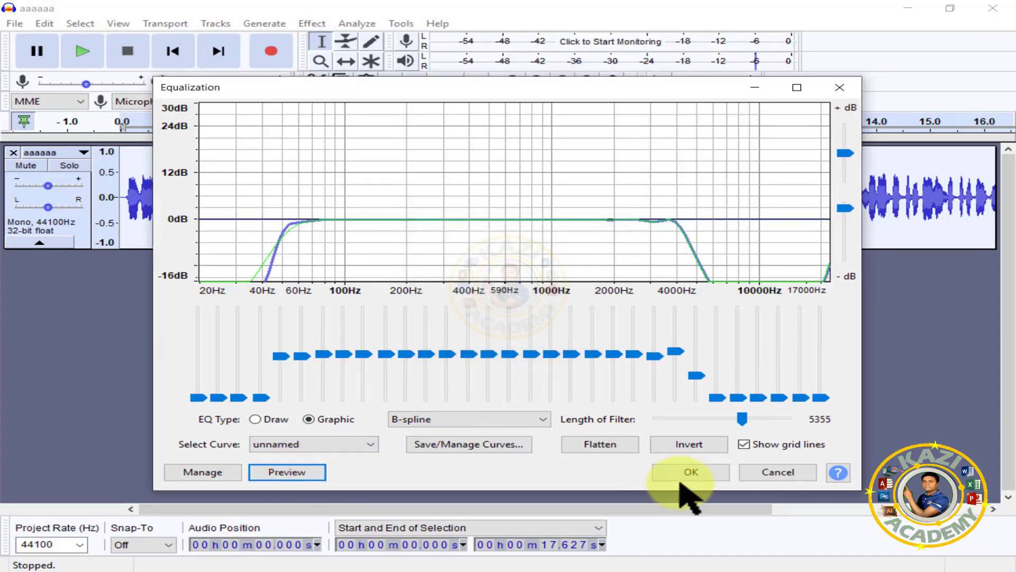
{"action": "left_click", "coordinate": [682, 472]}
Apply the Compressor with threshold -1 dB, noise floor -60 dB, ratio 3.3:1, attack 0.20 secs, release 1.0 secs, based on peaks
{"action": "left_click", "coordinate": [316, 23]}
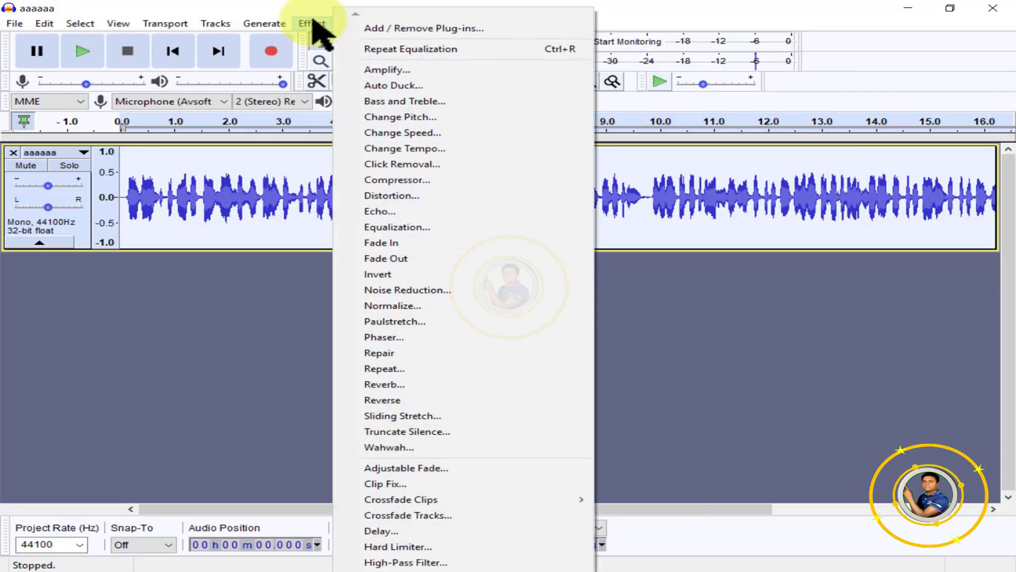
{"action": "left_click", "coordinate": [456, 182]}
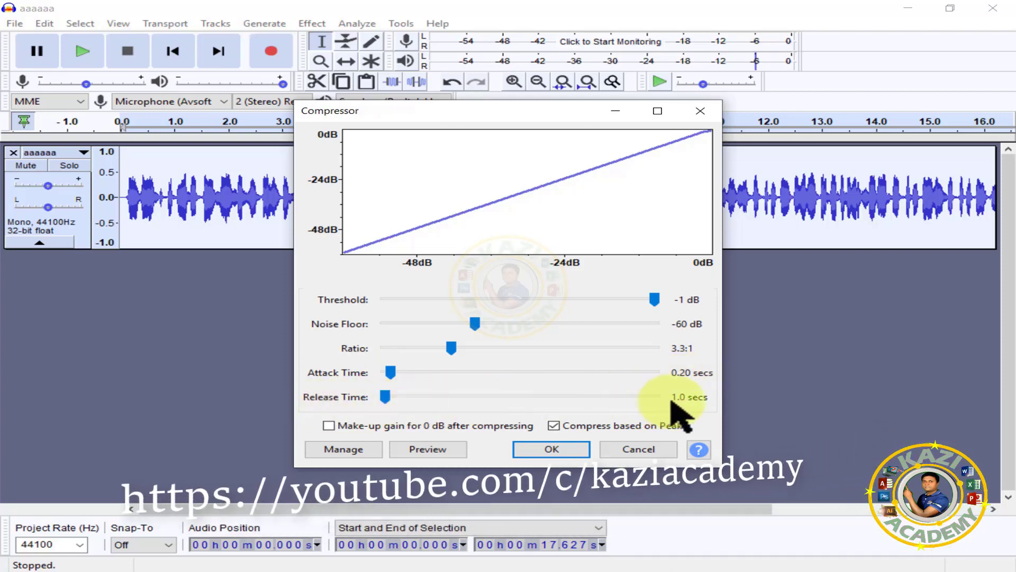
{"action": "left_click", "coordinate": [553, 449]}
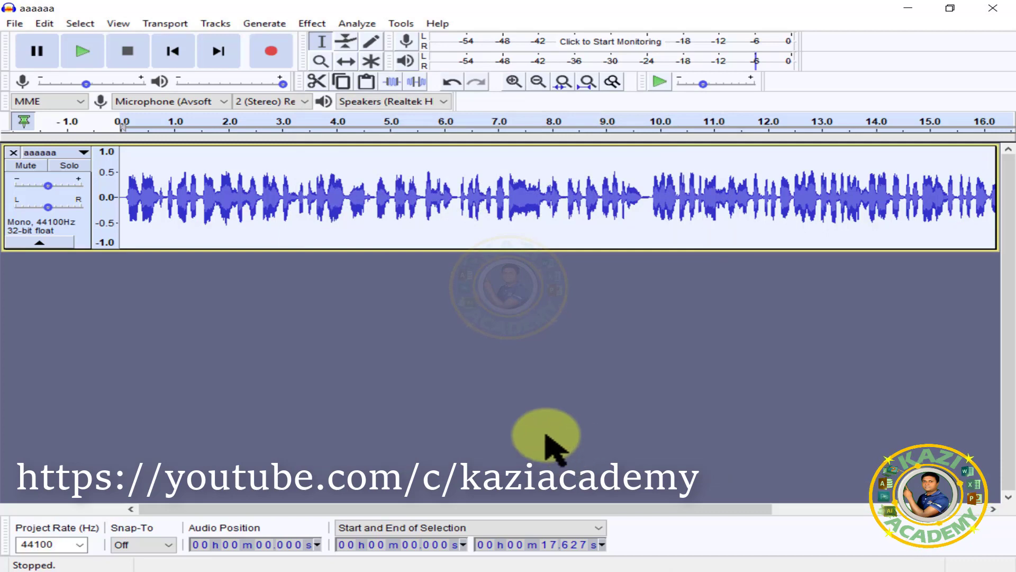
Raise the gain of the voice track slightly and play back the track to check its level
{"action": "left_click", "coordinate": [49, 187]}
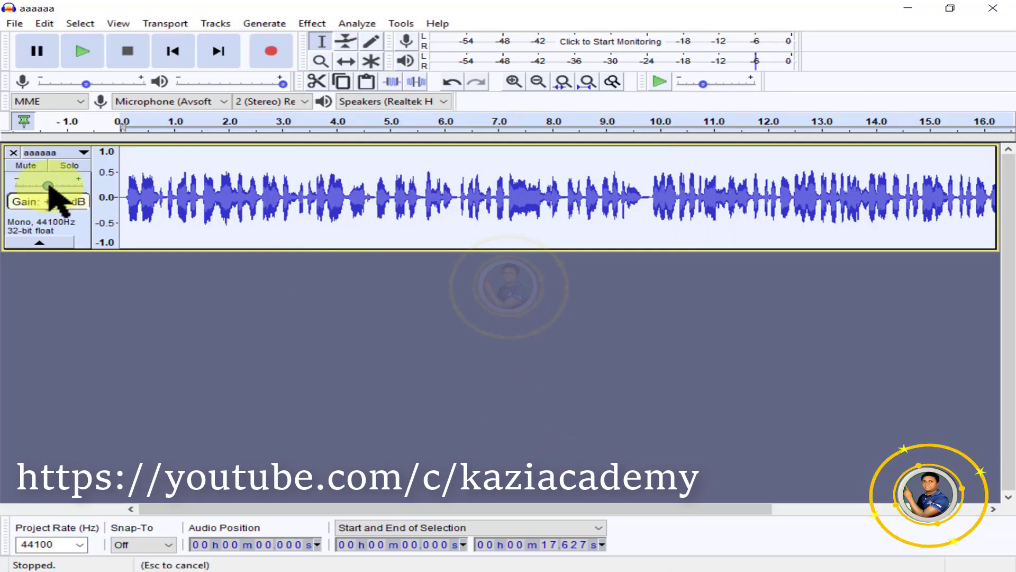
{"action": "left_click_drag", "start_coordinate": [49, 186], "coordinate": [57, 186]}
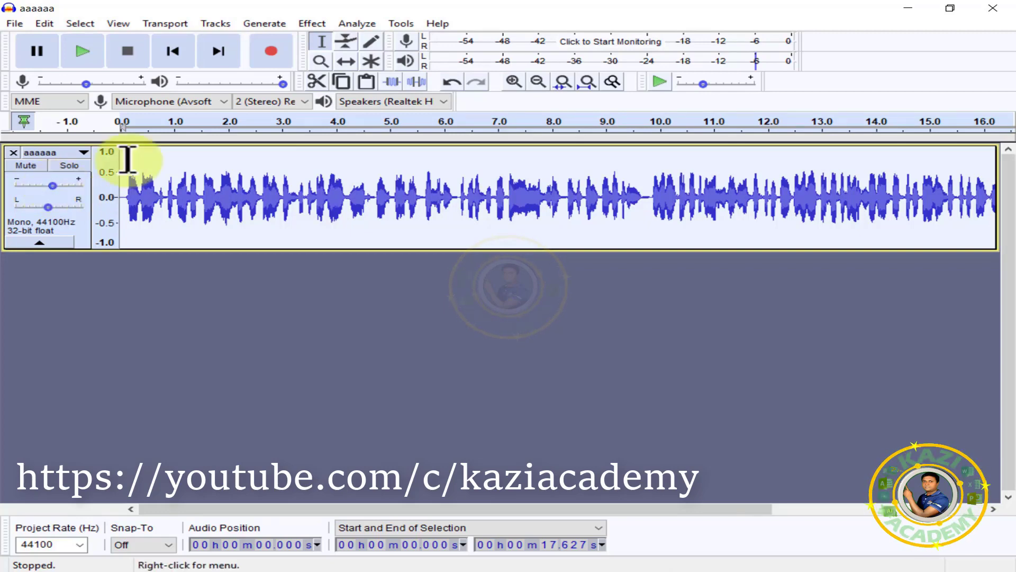
{"action": "left_click", "coordinate": [85, 53]}
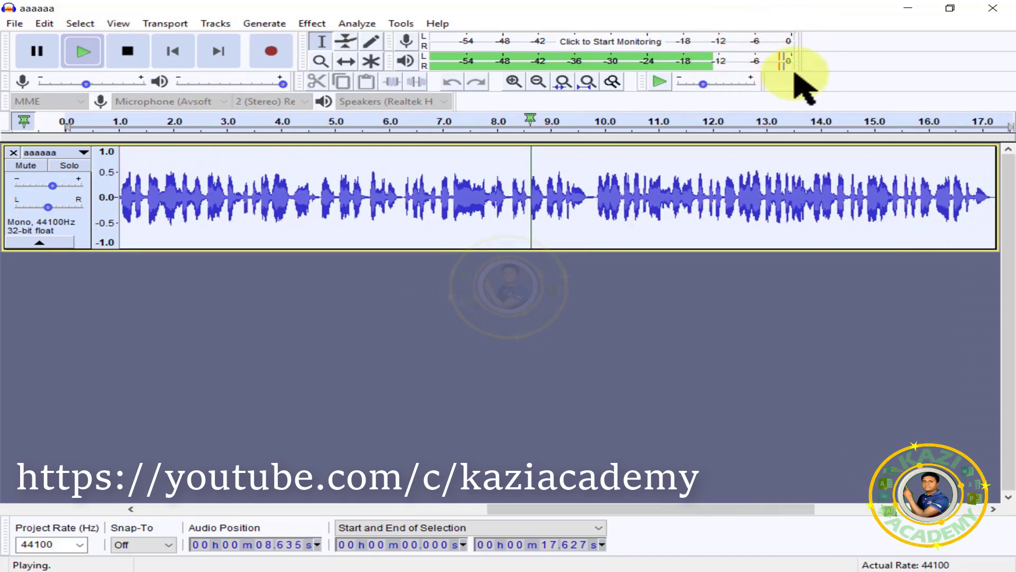
{"action": "left_click", "coordinate": [138, 49]}
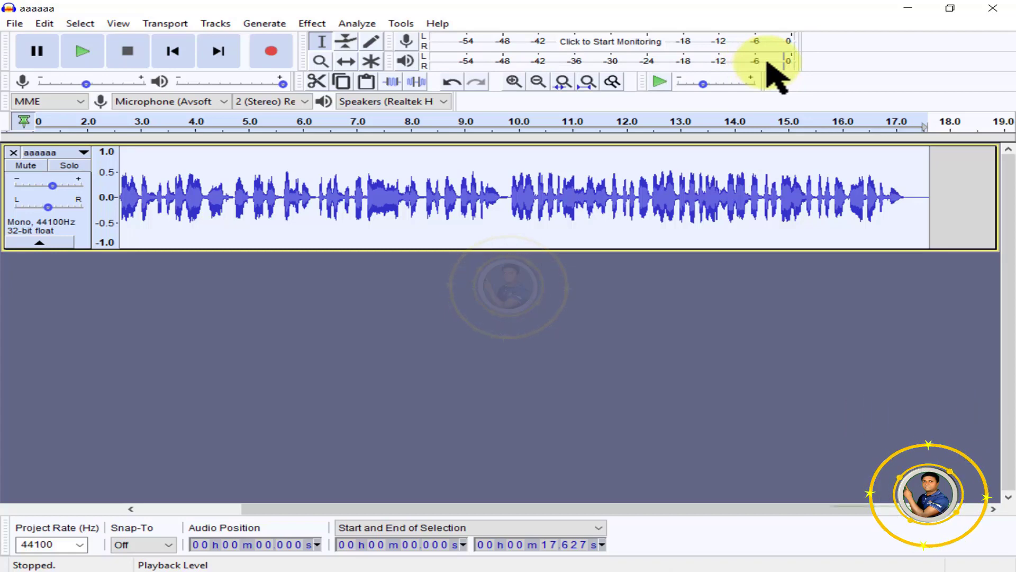
Fine-tune the voice track's gain to slightly lower, playing short passages to check the level
{"action": "left_click", "coordinate": [52, 186]}
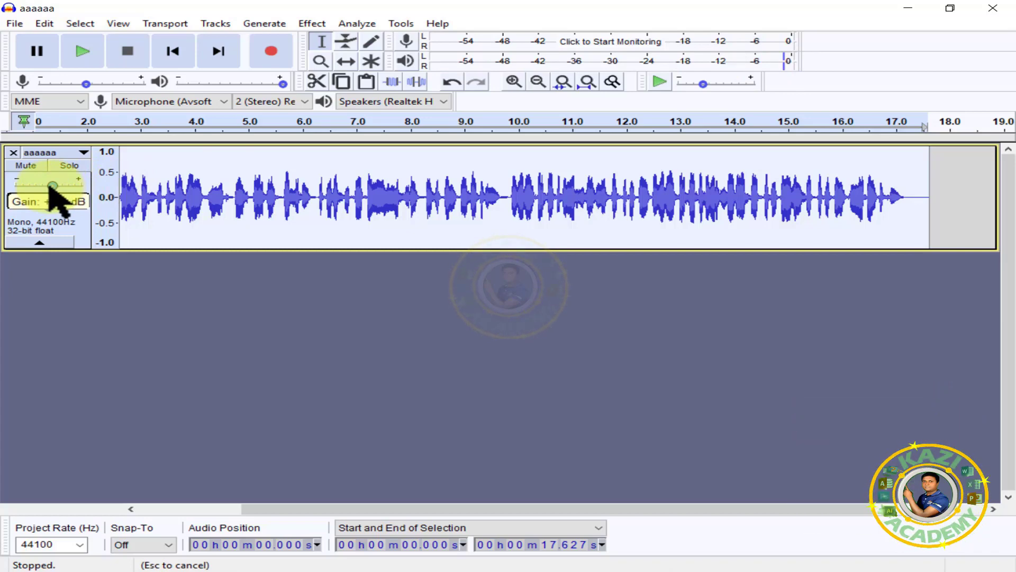
{"action": "left_click_drag", "start_coordinate": [51, 190], "coordinate": [47, 182]}
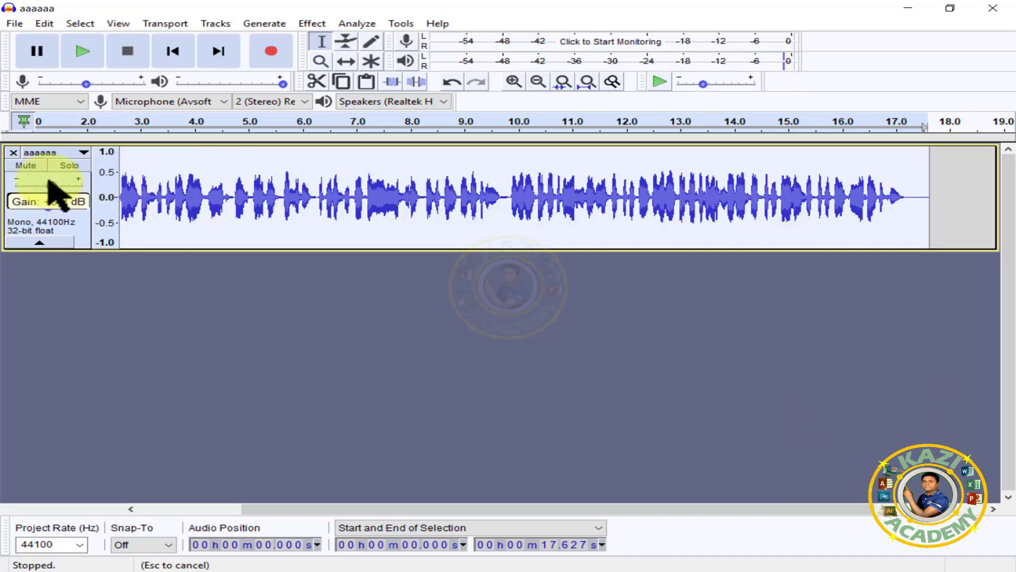
{"action": "left_click_drag", "start_coordinate": [48, 181], "coordinate": [50, 184]}
{"action": "left_click", "coordinate": [82, 50]}
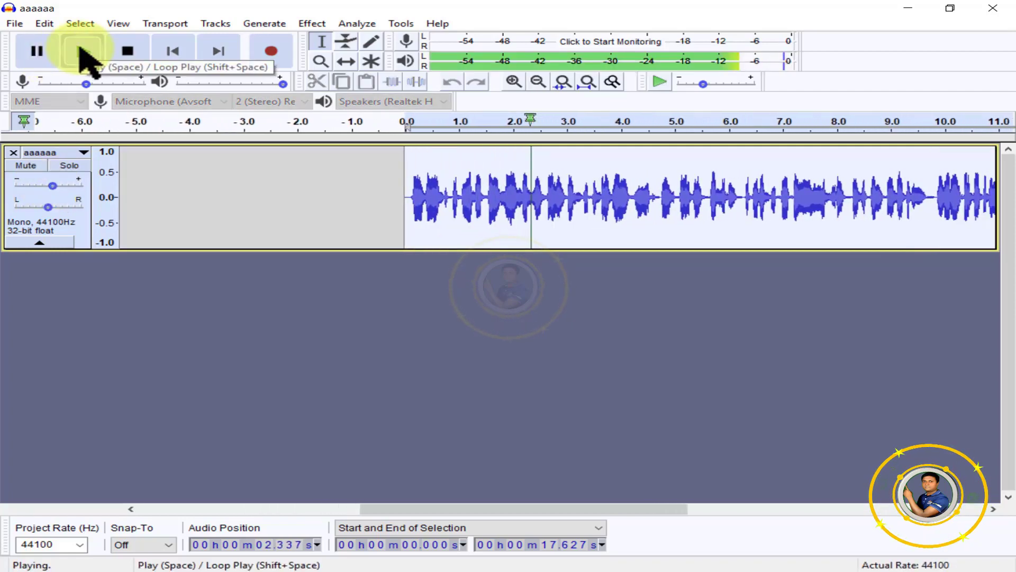
{"action": "key", "text": "space"}
{"action": "key", "text": "space"}
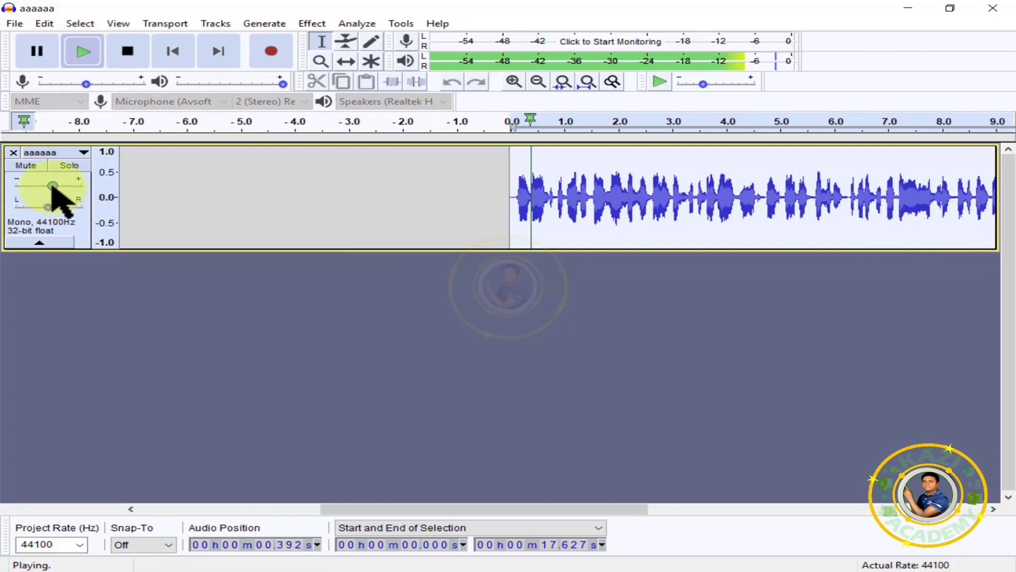
{"action": "left_click", "coordinate": [127, 51]}
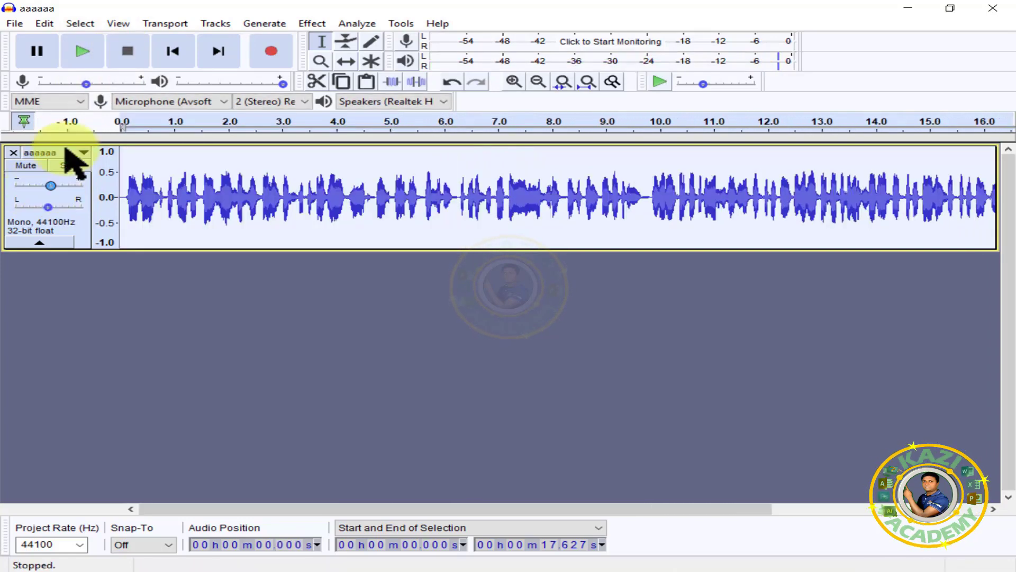
{"action": "left_click", "coordinate": [82, 51]}
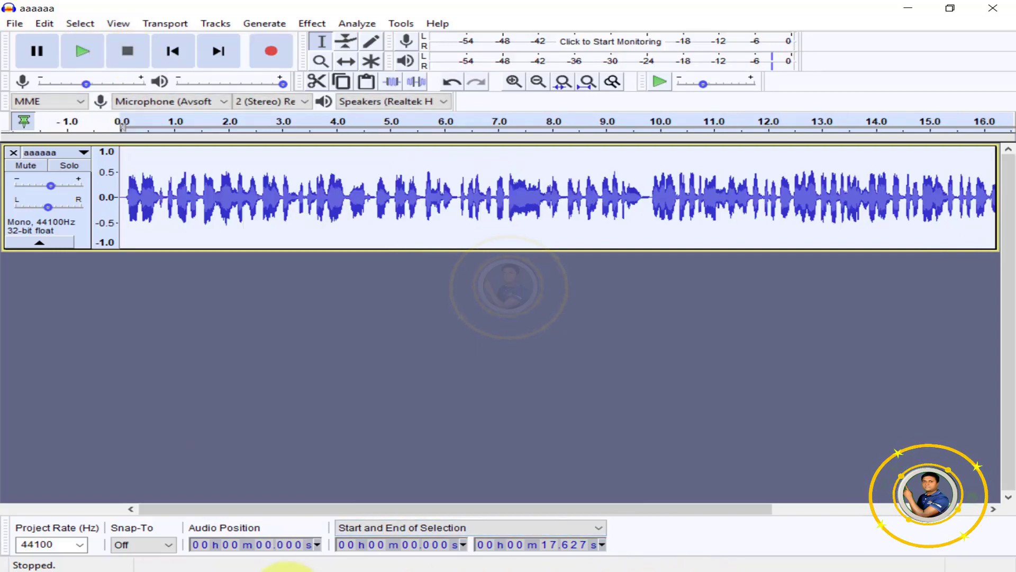
Import the stereo music file 1 as a new track below the voice and play both tracks together
{"action": "left_click", "coordinate": [285, 569]}
{"action": "left_click_drag", "start_coordinate": [241, 154], "coordinate": [340, 324]}
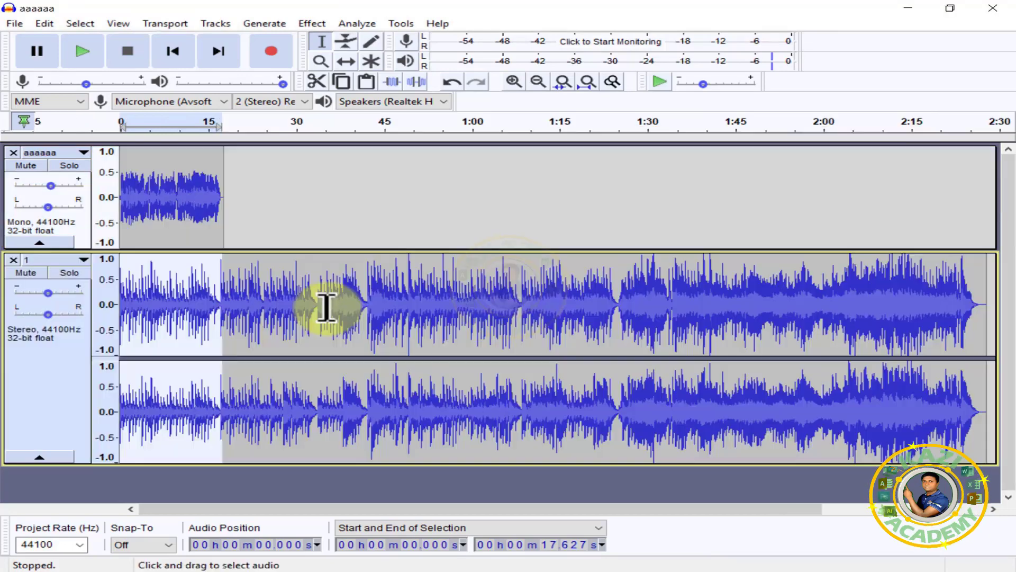
{"action": "left_click", "coordinate": [82, 51]}
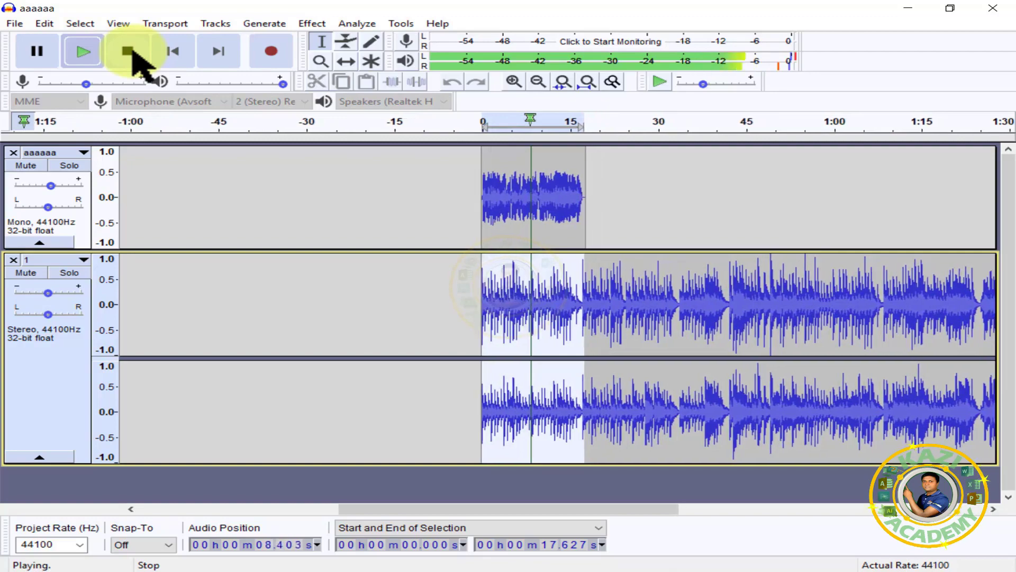
{"action": "left_click", "coordinate": [129, 52]}
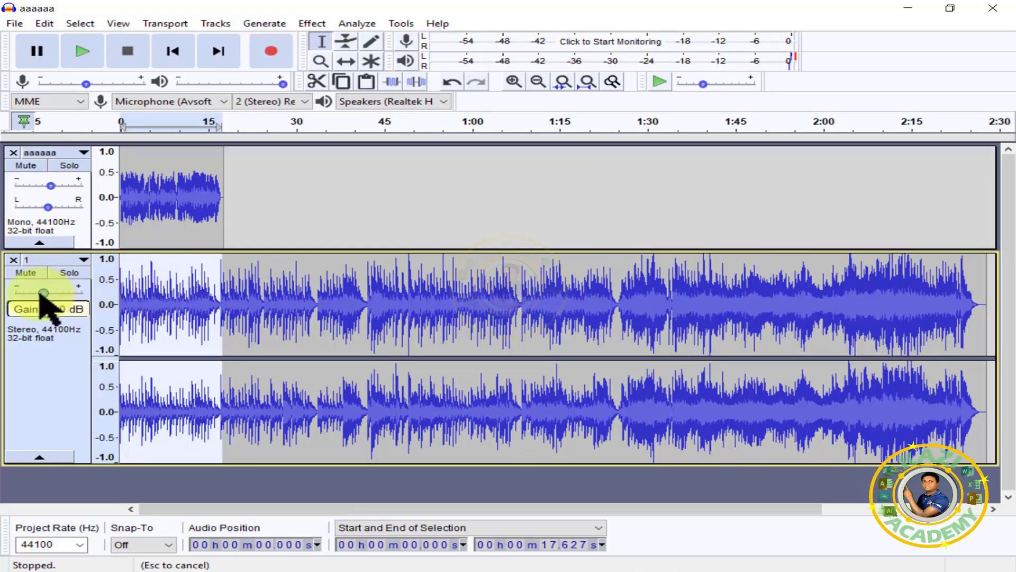
Lower the gain of music track 1 in stages, playing the mix to check its balance with the voice
{"action": "left_click", "coordinate": [87, 52]}
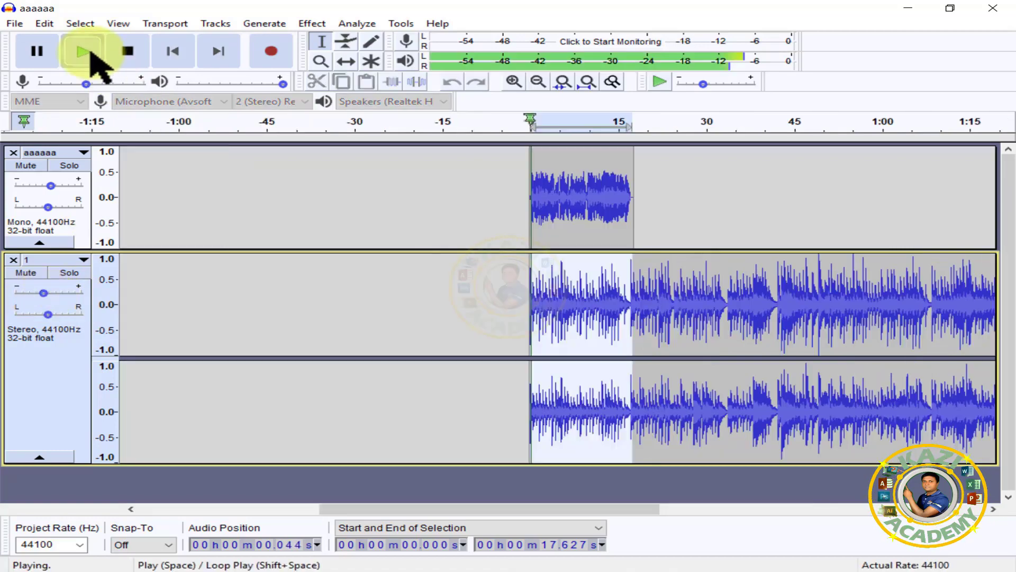
{"action": "left_click", "coordinate": [130, 53]}
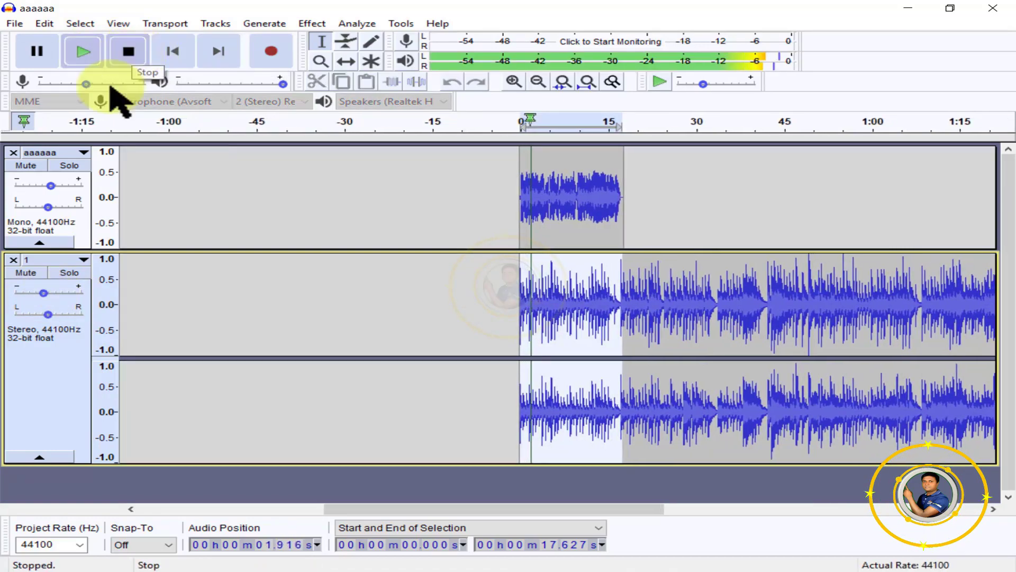
{"action": "left_click", "coordinate": [84, 51]}
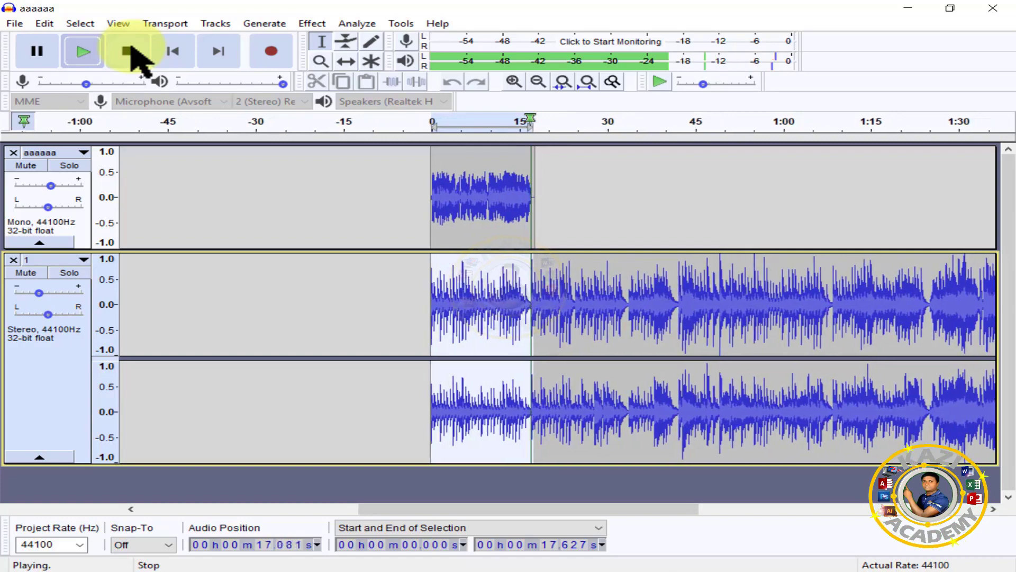
{"action": "left_click", "coordinate": [129, 53]}
Play the mix from about 9.8 s, and solo the voice track to play its section from about 9.84 s to 17.44 s
{"action": "key", "text": "ctrl+1"}
{"action": "left_click_drag", "start_coordinate": [238, 509], "coordinate": [217, 509]}
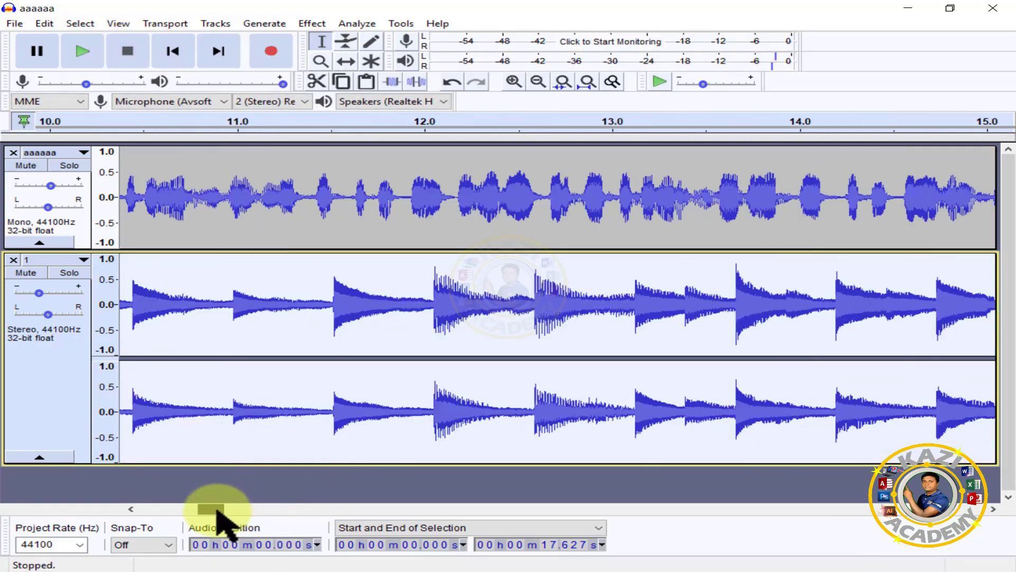
{"action": "key", "text": "ctrl+f"}
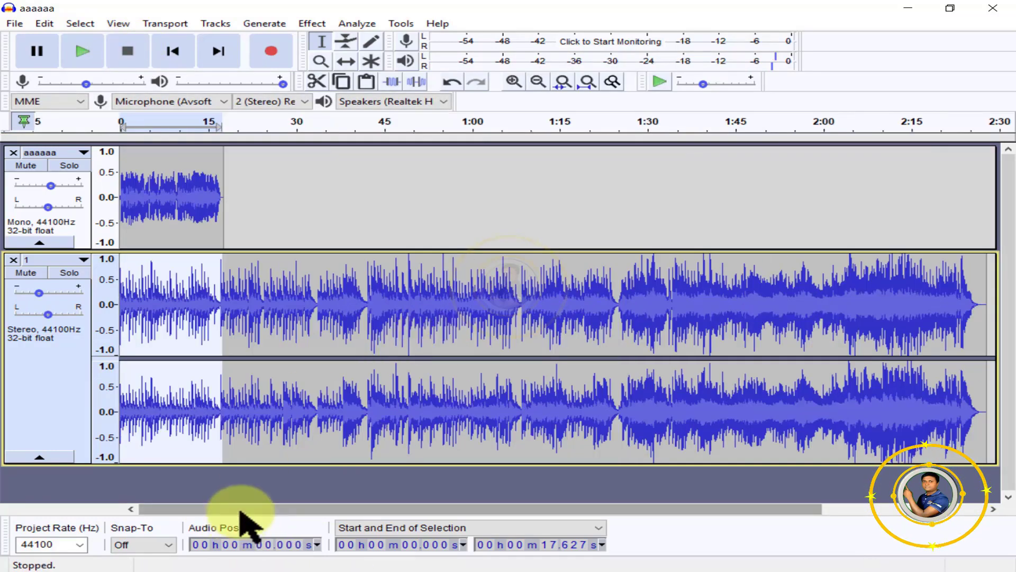
{"action": "left_click", "coordinate": [179, 196]}
{"action": "key", "text": "ctrl+1"}
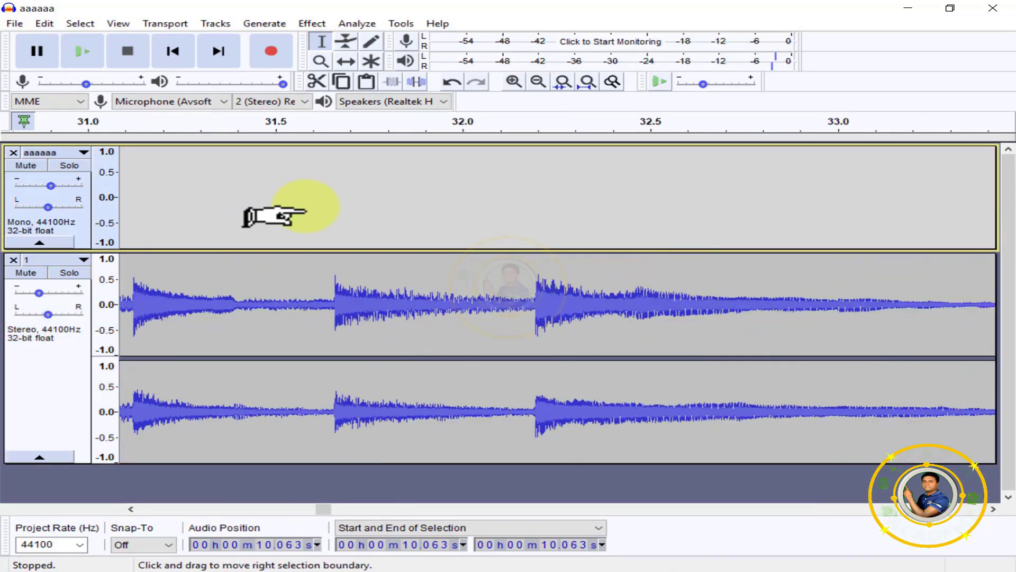
{"action": "key", "text": "space"}
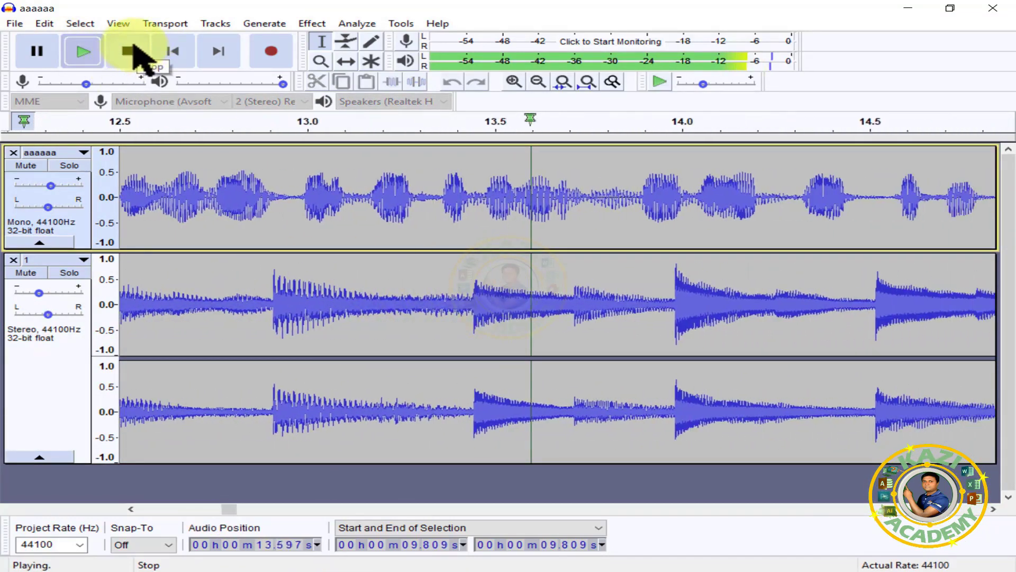
{"action": "left_click", "coordinate": [127, 53]}
{"action": "left_click", "coordinate": [85, 51]}
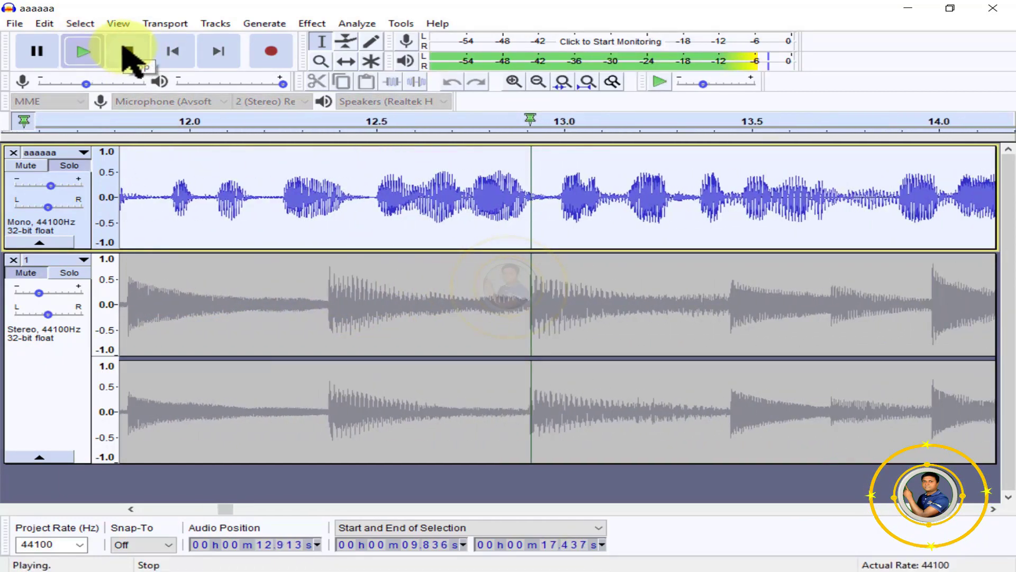
Stop playback and delete the voice track's section from about 9.84 s to 12.50 s
{"action": "left_click", "coordinate": [127, 53]}
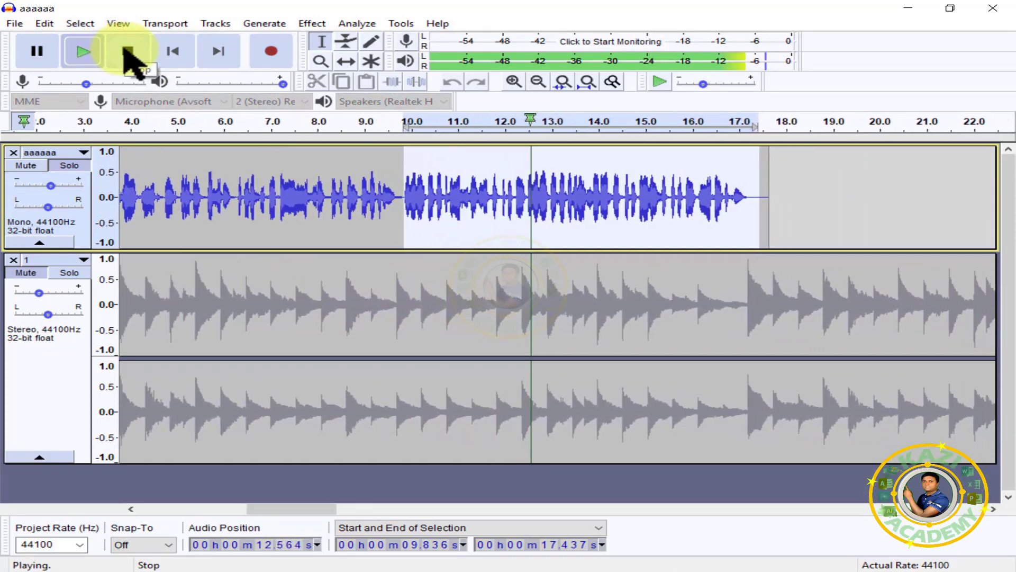
{"action": "left_click", "coordinate": [127, 53]}
{"action": "left_click_drag", "start_coordinate": [516, 199], "coordinate": [515, 199]}
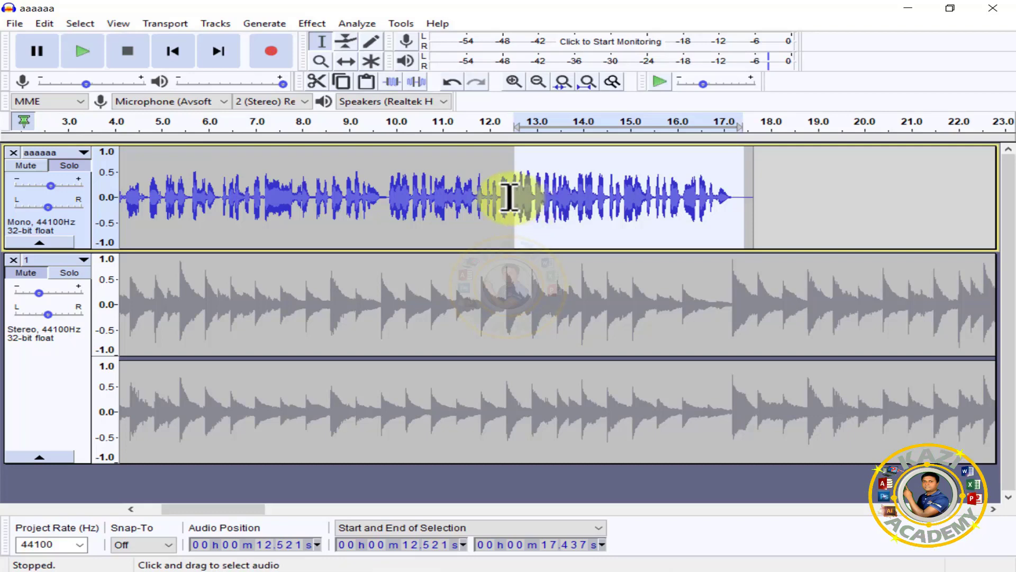
{"action": "scroll", "coordinate": [509, 197], "scroll_direction": "up", "scroll_amount": 1}
{"action": "left_click_drag", "start_coordinate": [509, 196], "coordinate": [263, 200]}
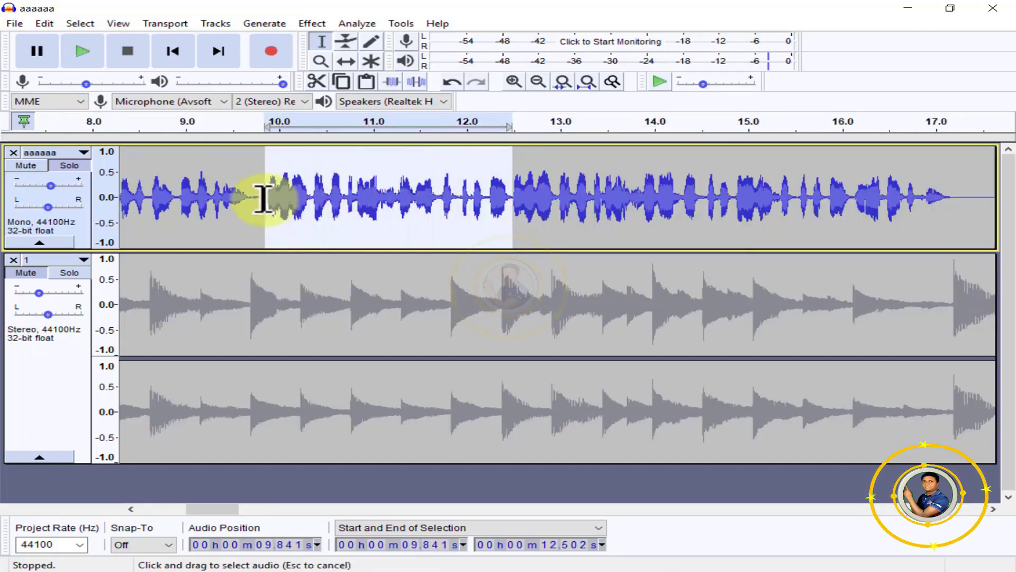
{"action": "key", "text": "Delete"}
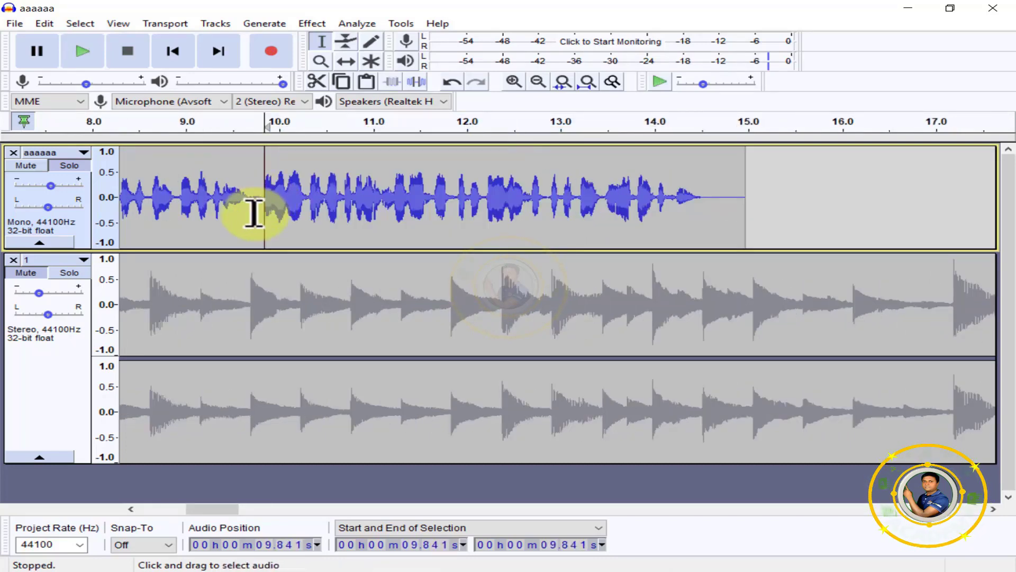
Turn off the voice track's solo and slightly lower music track 1's gain while playing the mix from the beginning
{"action": "left_click", "coordinate": [32, 285]}
{"action": "key", "text": "ctrl+3"}
{"action": "key", "text": "ctrl+3"}
{"action": "key", "text": "ctrl+3"}
{"action": "key", "text": "ctrl+3"}
{"action": "left_click", "coordinate": [91, 125]}
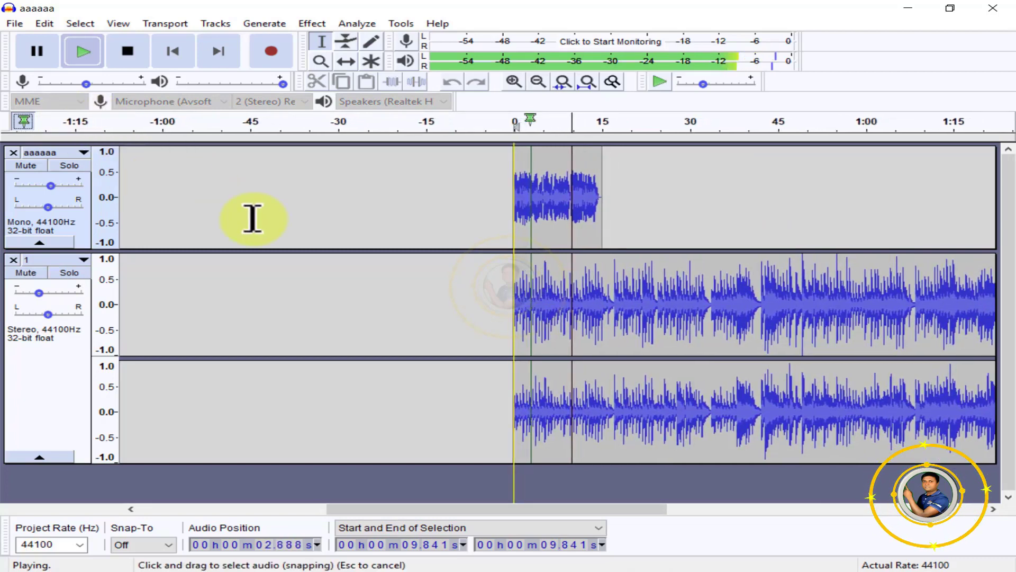
{"action": "left_click_drag", "start_coordinate": [38, 293], "coordinate": [34, 294]}
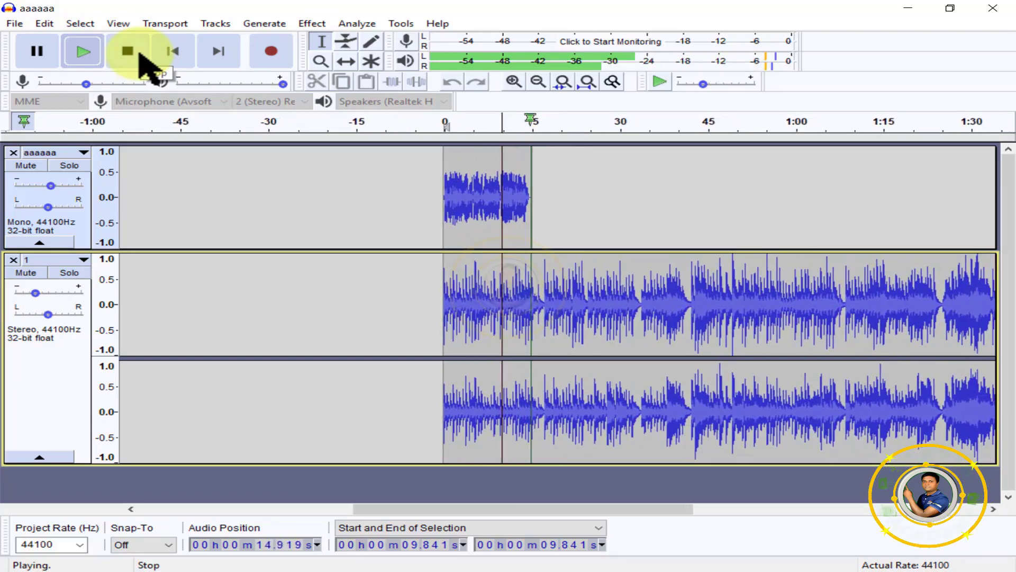
{"action": "left_click", "coordinate": [139, 53]}
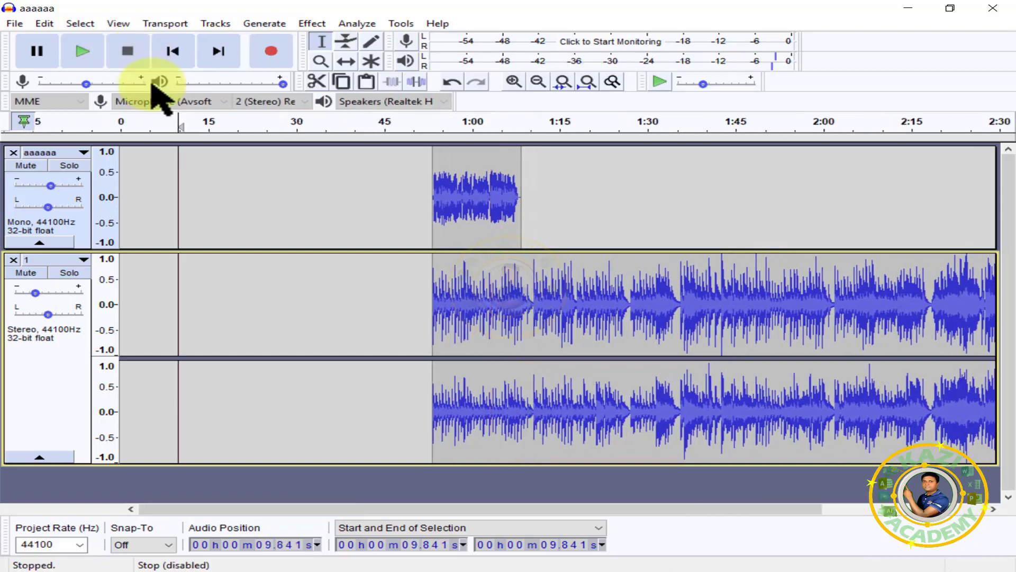
Delete the part of music track 1 from about 17.17 s to its end
{"action": "key", "text": "ctrl+1"}
{"action": "left_click", "coordinate": [192, 295]}
{"action": "mouse_move", "coordinate": [195, 295]}
{"action": "left_mouse_down"}
{"action": "mouse_move", "coordinate": [566, 351]}
{"action": "mouse_move", "coordinate": [682, 351]}
{"action": "left_mouse_up"}
{"action": "key", "text": "ctrl+3"}
{"action": "key", "text": "ctrl+3"}
{"action": "key", "text": "ctrl+3"}
{"action": "key", "text": "ctrl+3"}
{"action": "key", "text": "ctrl+3"}
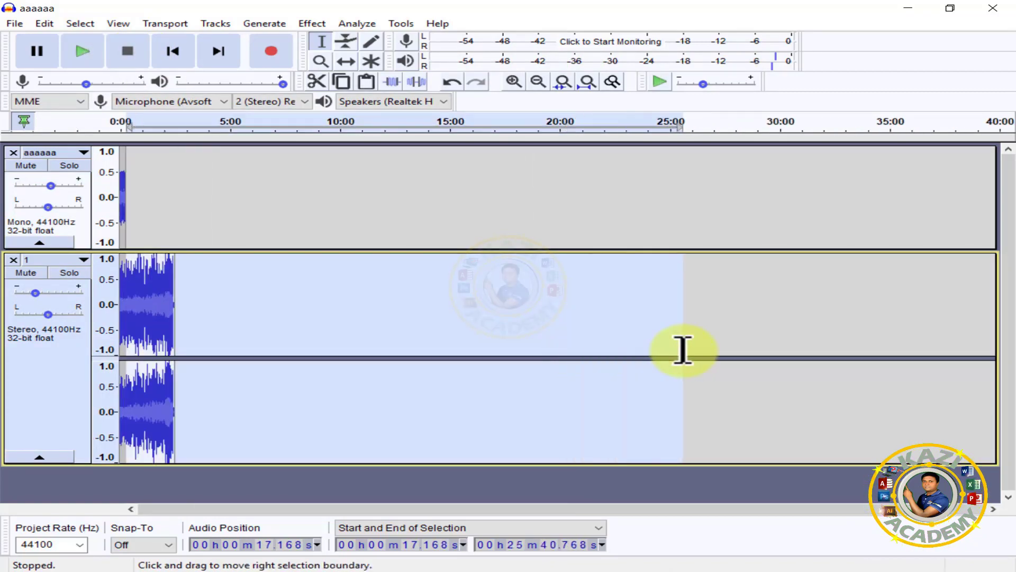
{"action": "key", "text": "Delete"}
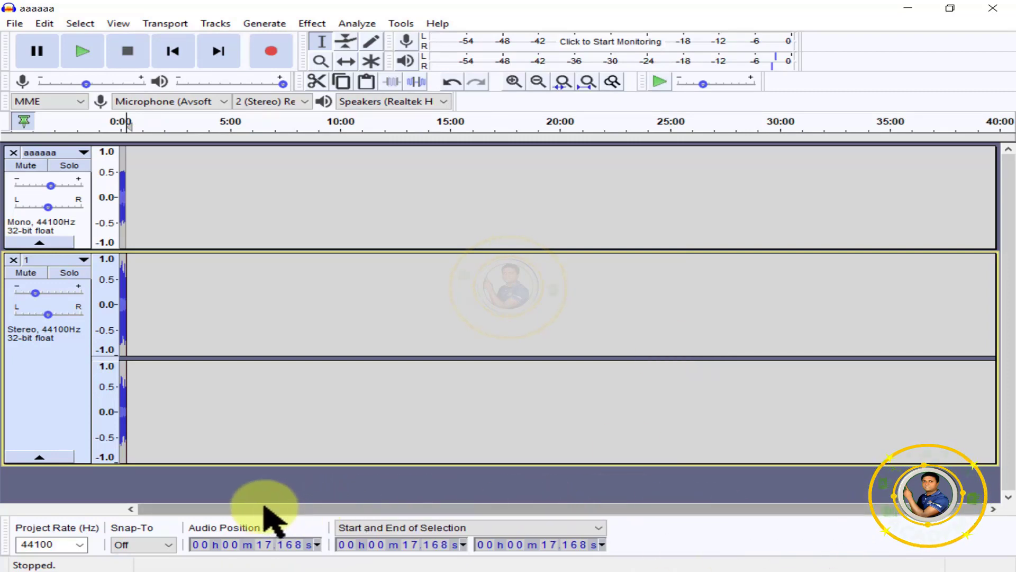
Play the mix from the beginning to check the voice together with the shortened music
{"action": "left_click", "coordinate": [68, 117]}
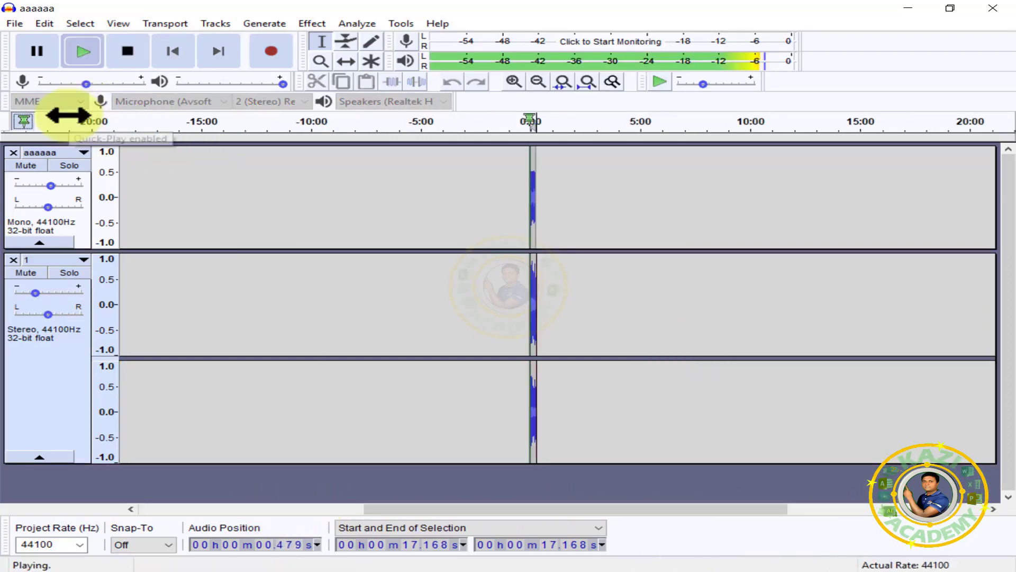
{"action": "key", "text": "ctrl+1"}
{"action": "key", "text": "ctrl+1"}
{"action": "key", "text": "ctrl+1"}
{"action": "key", "text": "ctrl+1"}
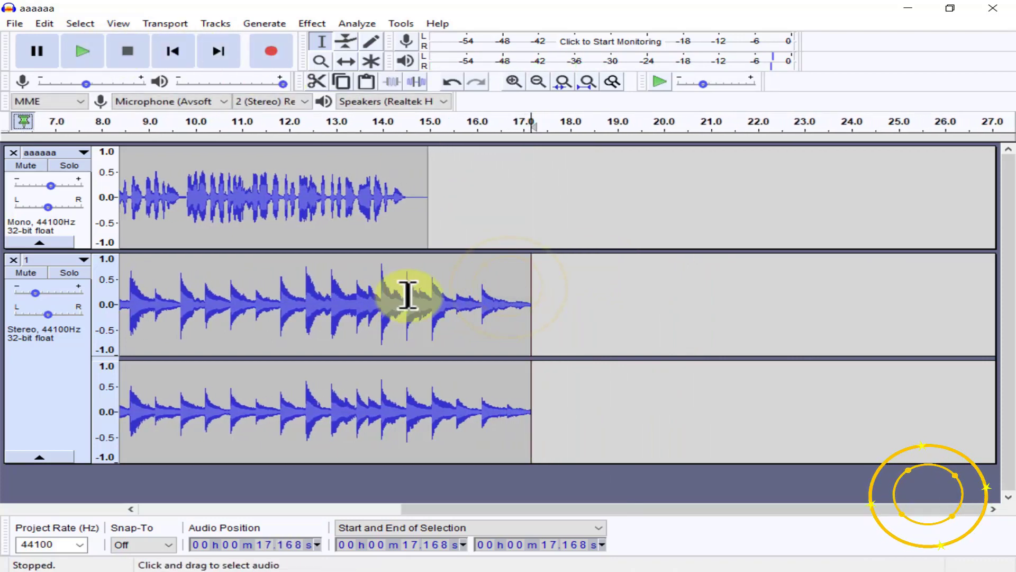
Apply a Fade Out to the ending of music track 1, from about 14.97 s where the voice clip ends
{"action": "left_click_drag", "start_coordinate": [427, 295], "coordinate": [582, 324]}
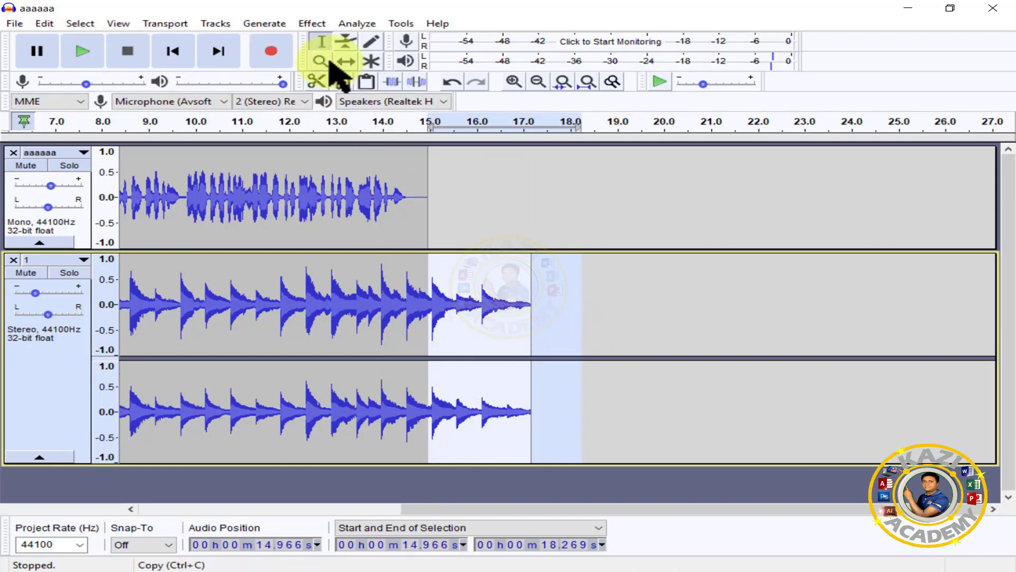
{"action": "left_click", "coordinate": [322, 26]}
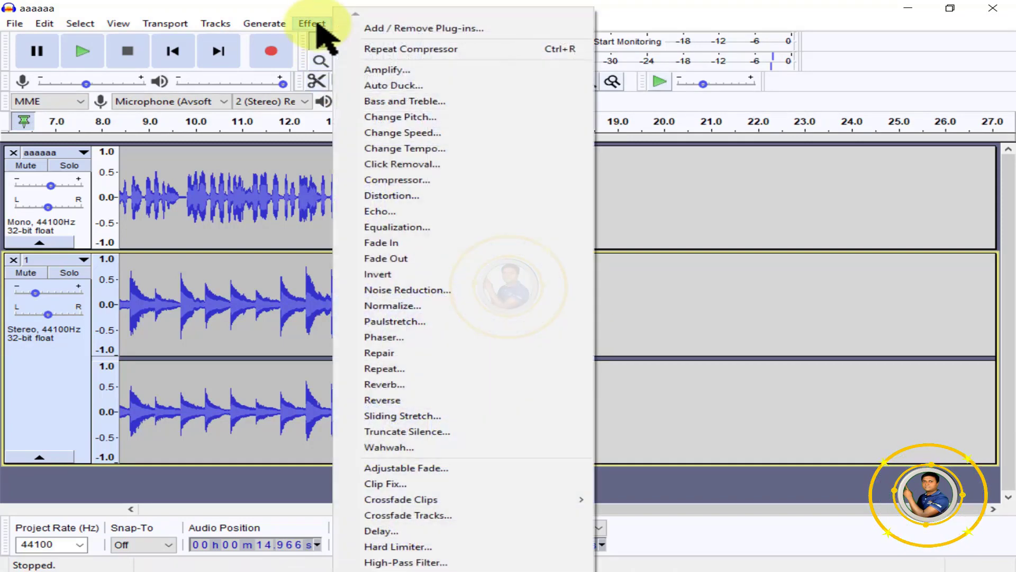
{"action": "left_click", "coordinate": [389, 259]}
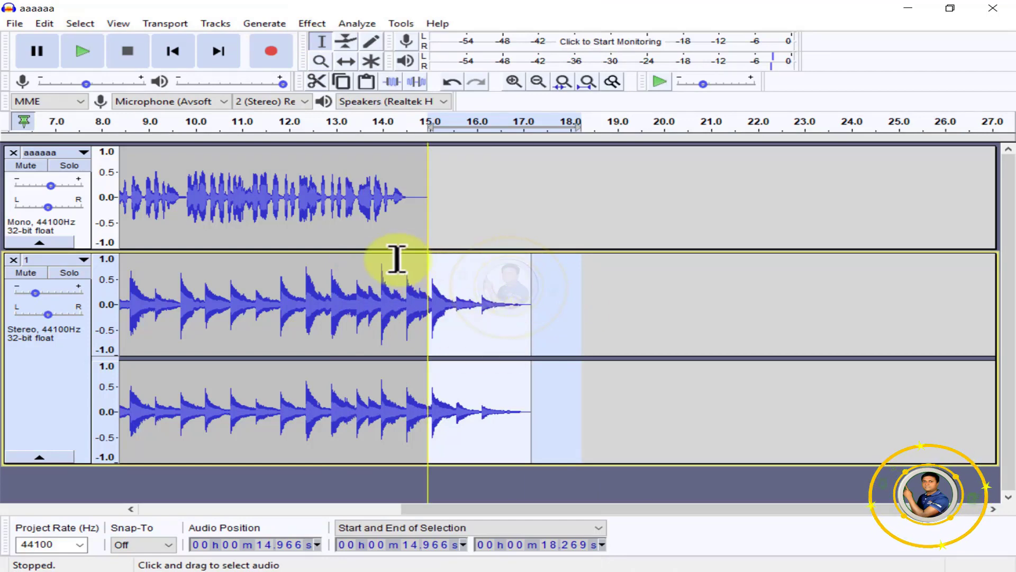
{"action": "left_click", "coordinate": [550, 304]}
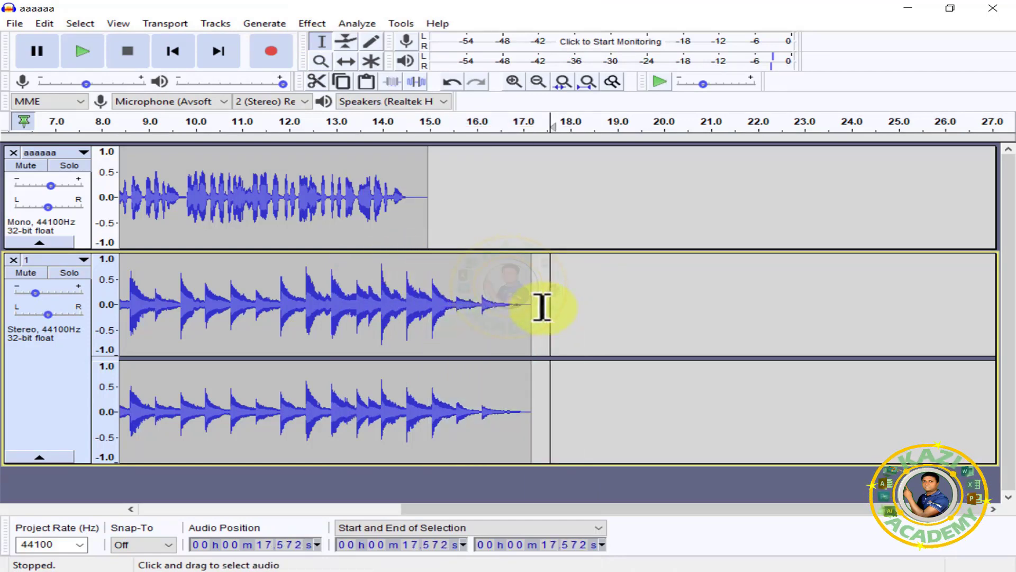
Export the mix as A1111 in WAV (Microsoft) 32-bit float PCM format to New folder, accepting the metadata tags as they are
{"action": "left_click", "coordinate": [13, 23]}
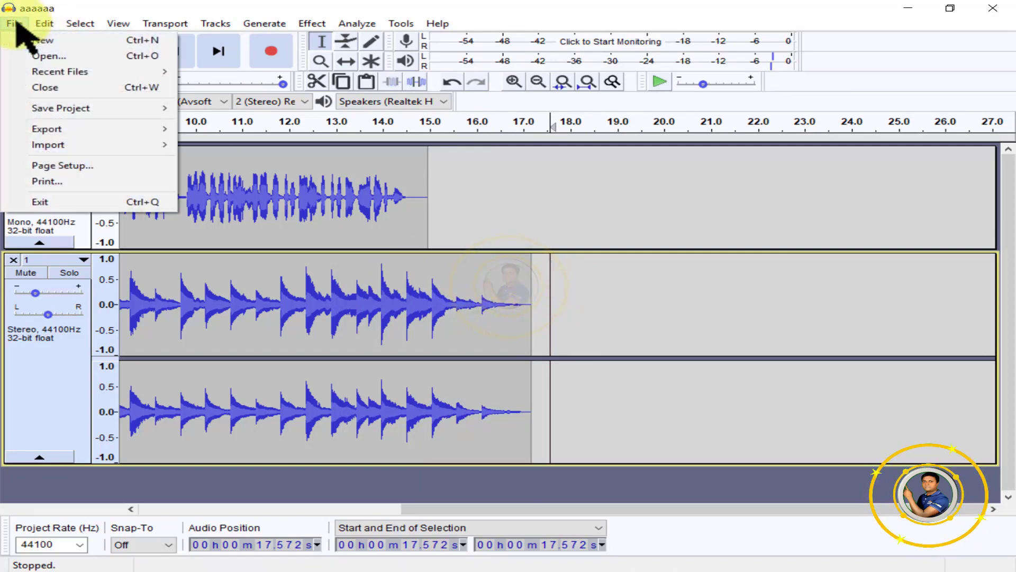
{"action": "mouse_move", "coordinate": [71, 133]}
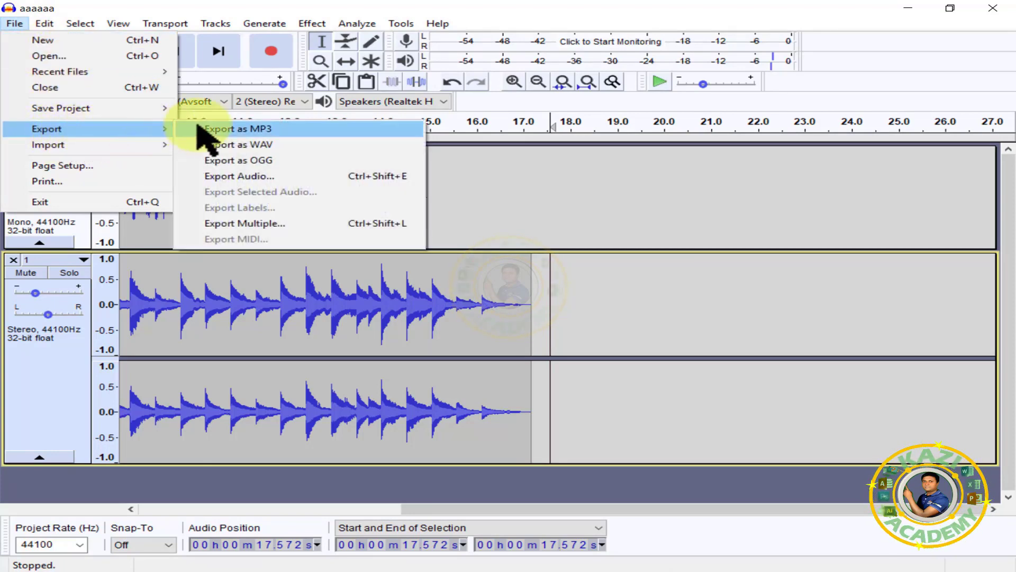
{"action": "left_click", "coordinate": [308, 145]}
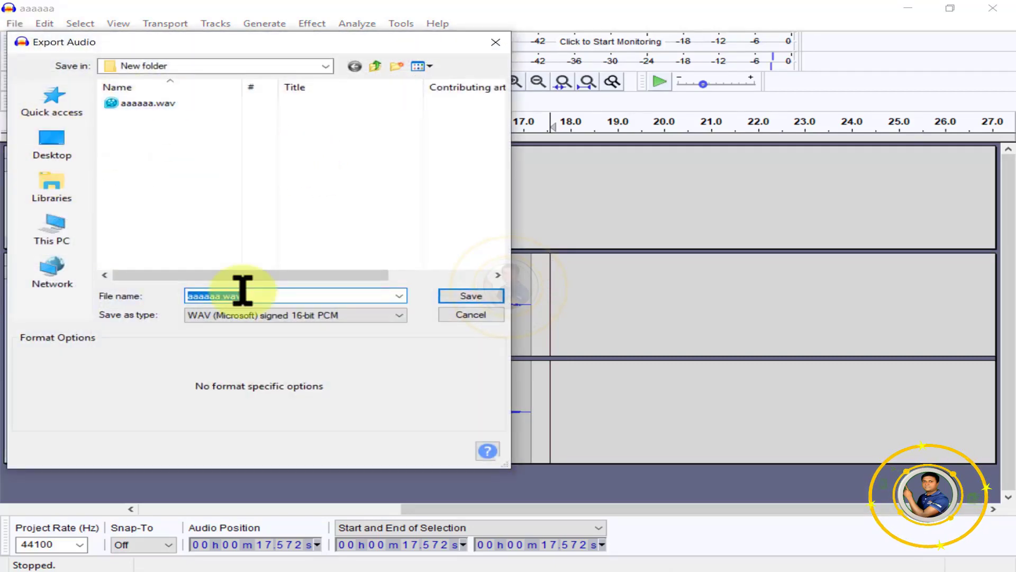
{"action": "type", "text": "A1111"}
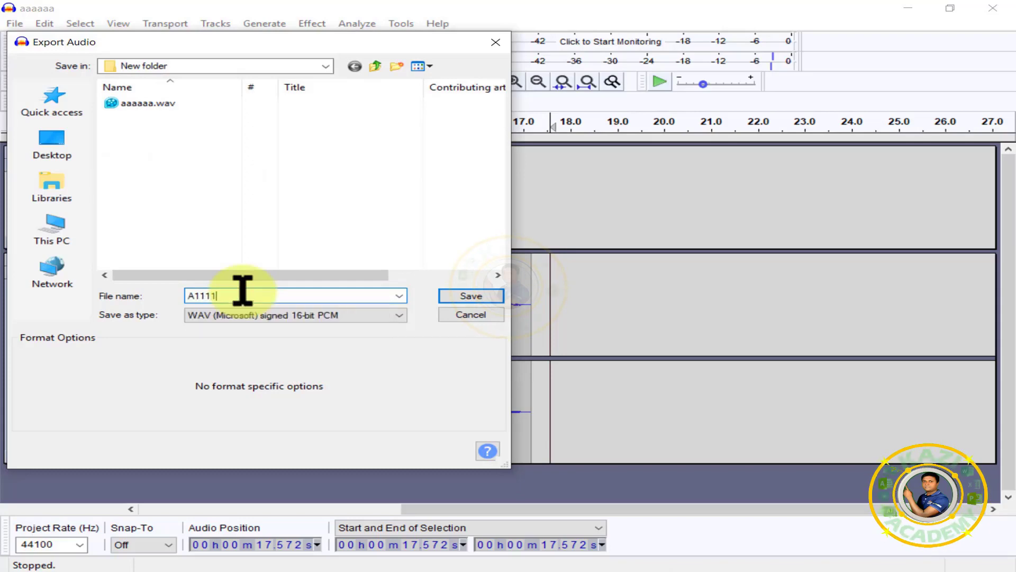
{"action": "left_click", "coordinate": [391, 316]}
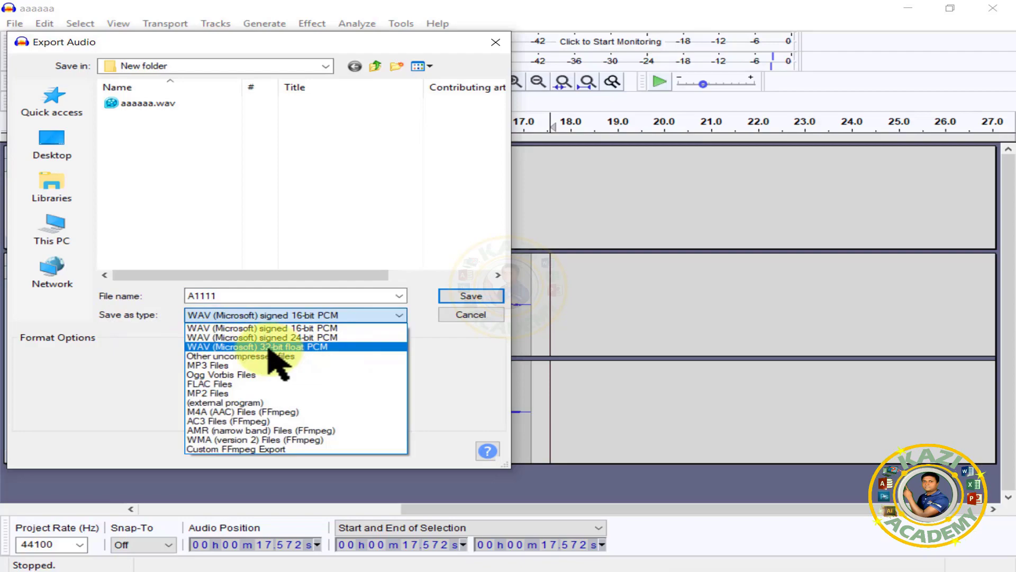
{"action": "left_click", "coordinate": [275, 347]}
{"action": "left_click", "coordinate": [472, 298]}
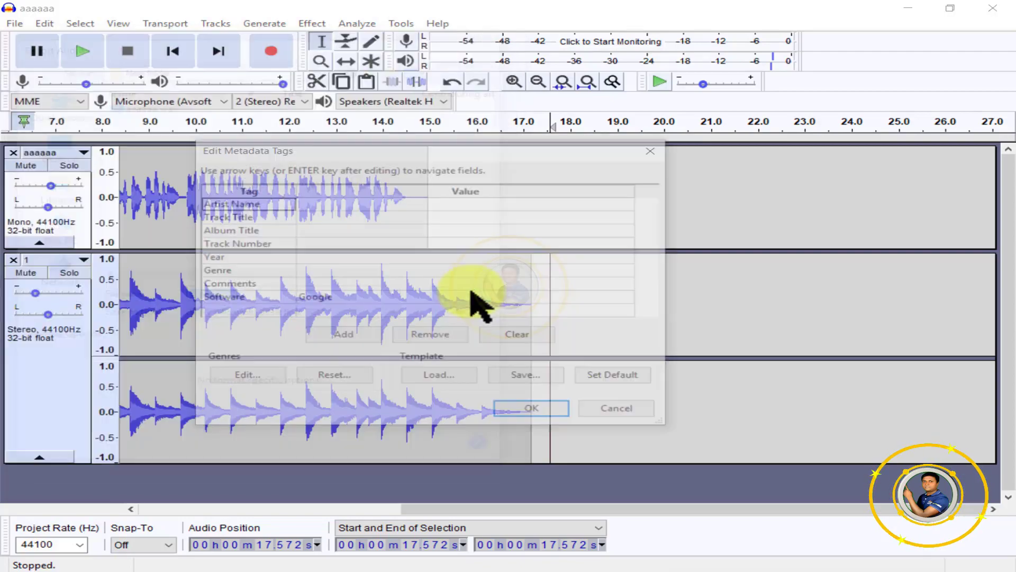
{"action": "left_click", "coordinate": [539, 416]}
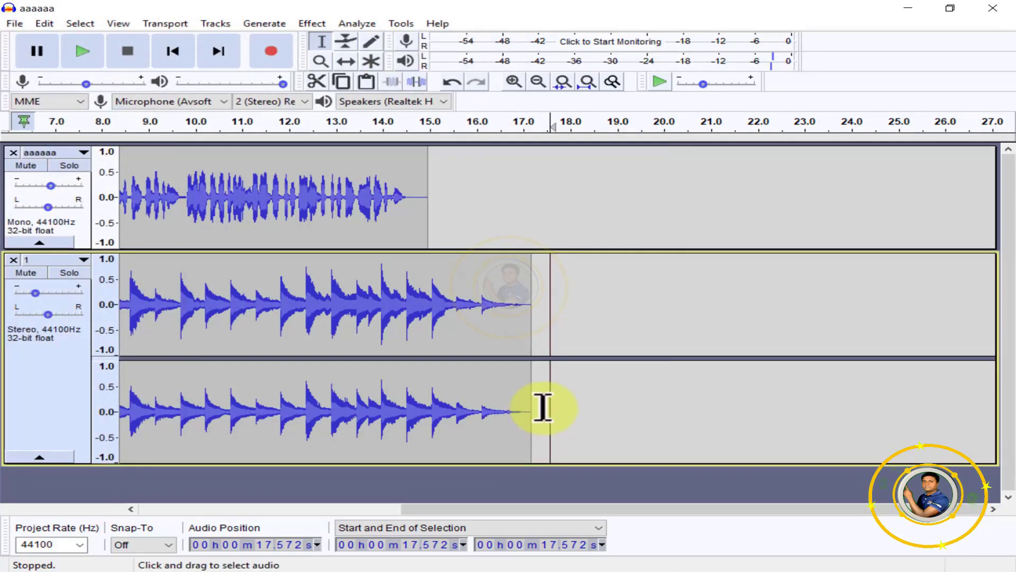
Switch to File Explorer and open the exported A1111.wav in the QQ影音 media player
{"action": "key", "text": "alt+Tab"}
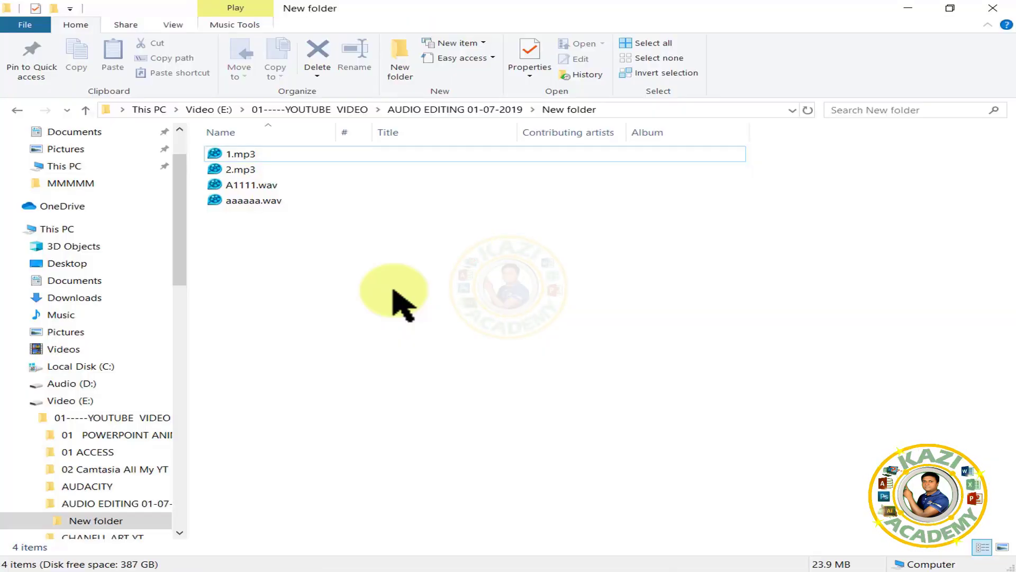
{"action": "right_click", "coordinate": [254, 187]}
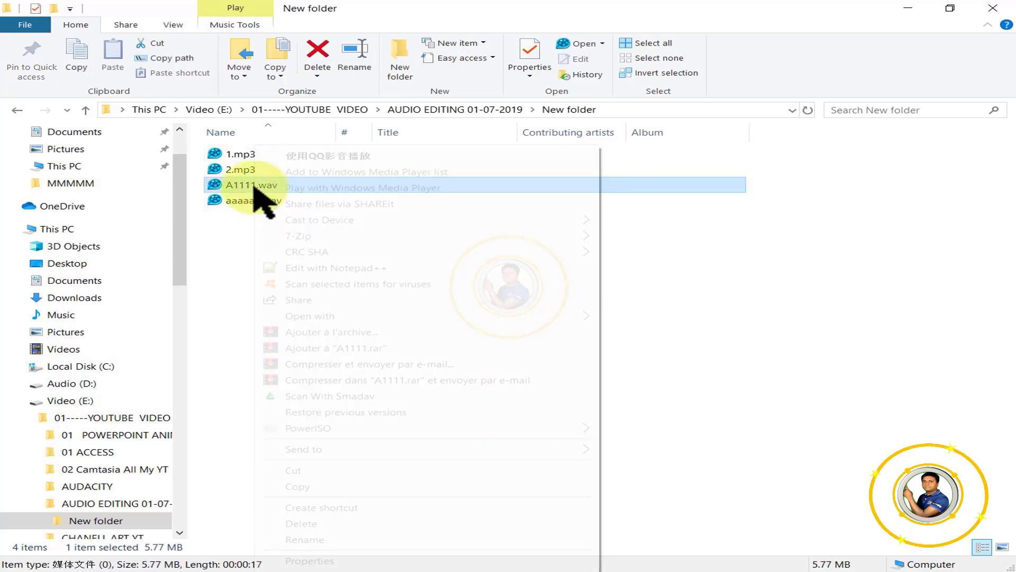
{"action": "left_click", "coordinate": [334, 156]}
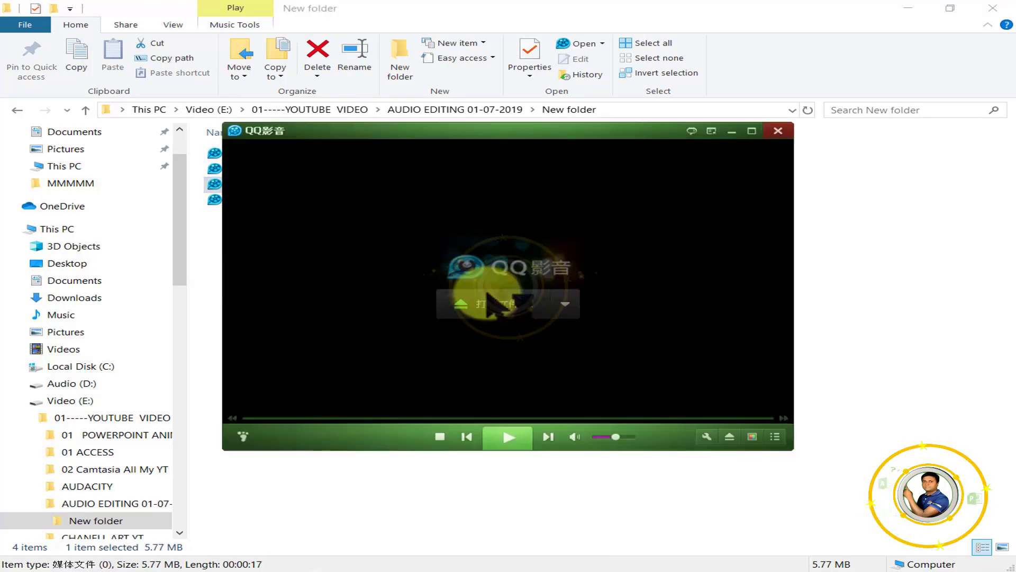